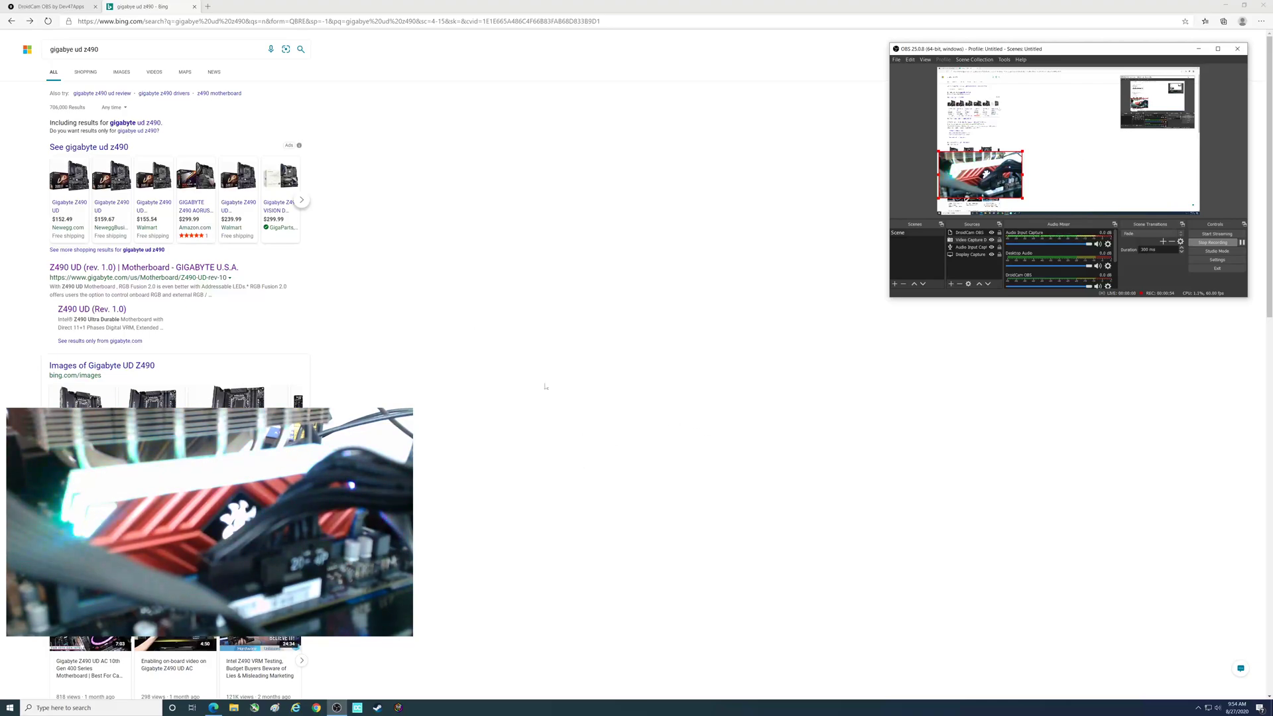
Open the GIGABYTE Z490 UD (rev. 1.0) motherboard page from the search results and go to its Support section.
left_click(98, 50)
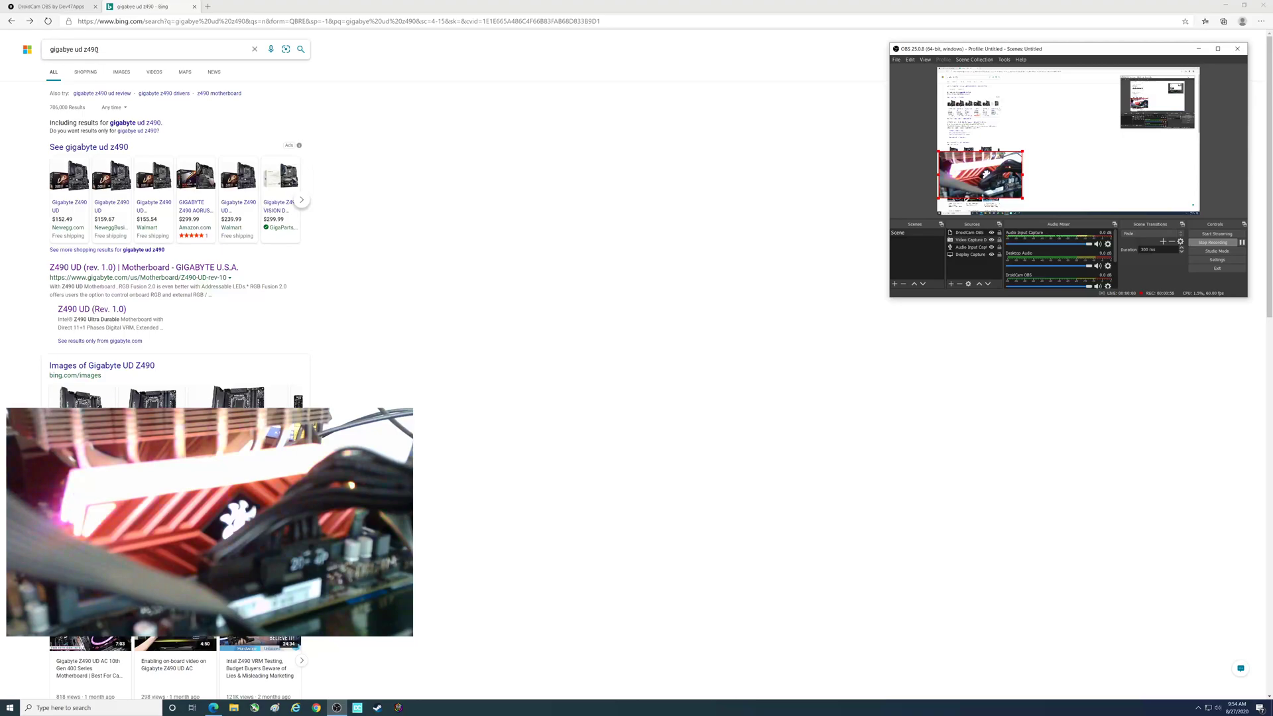
left_click(94, 284)
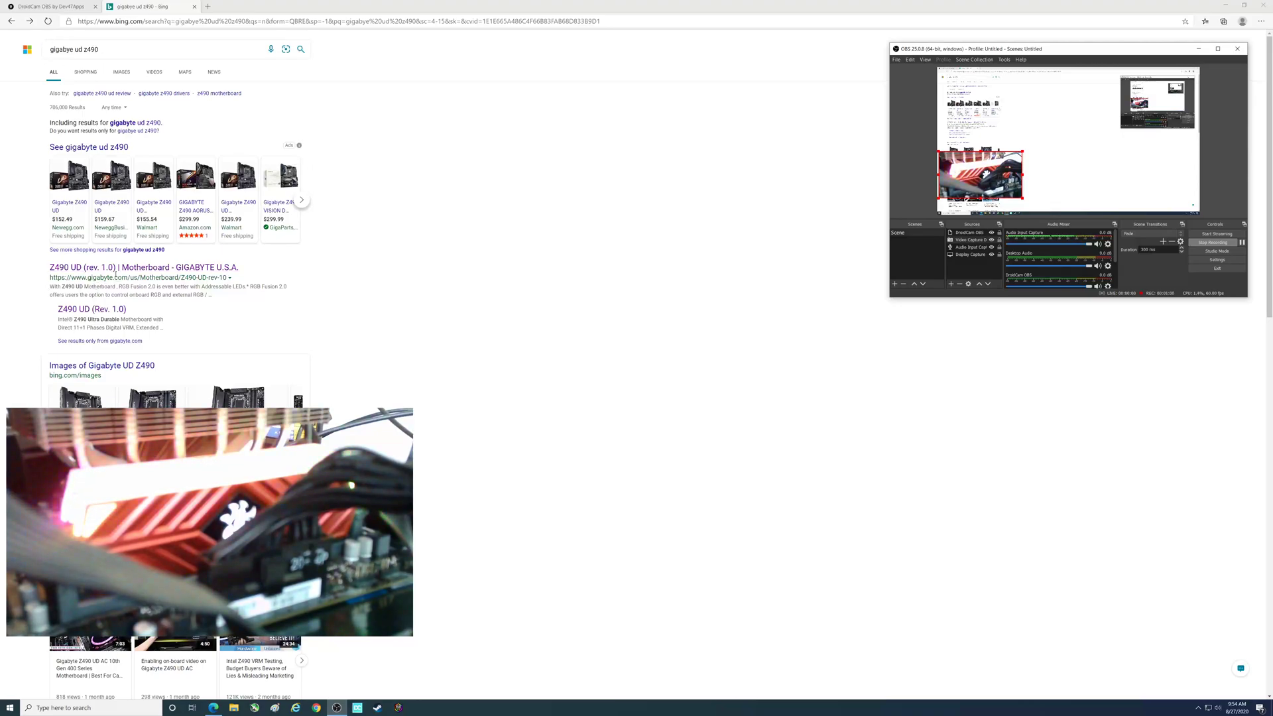
left_click(112, 271)
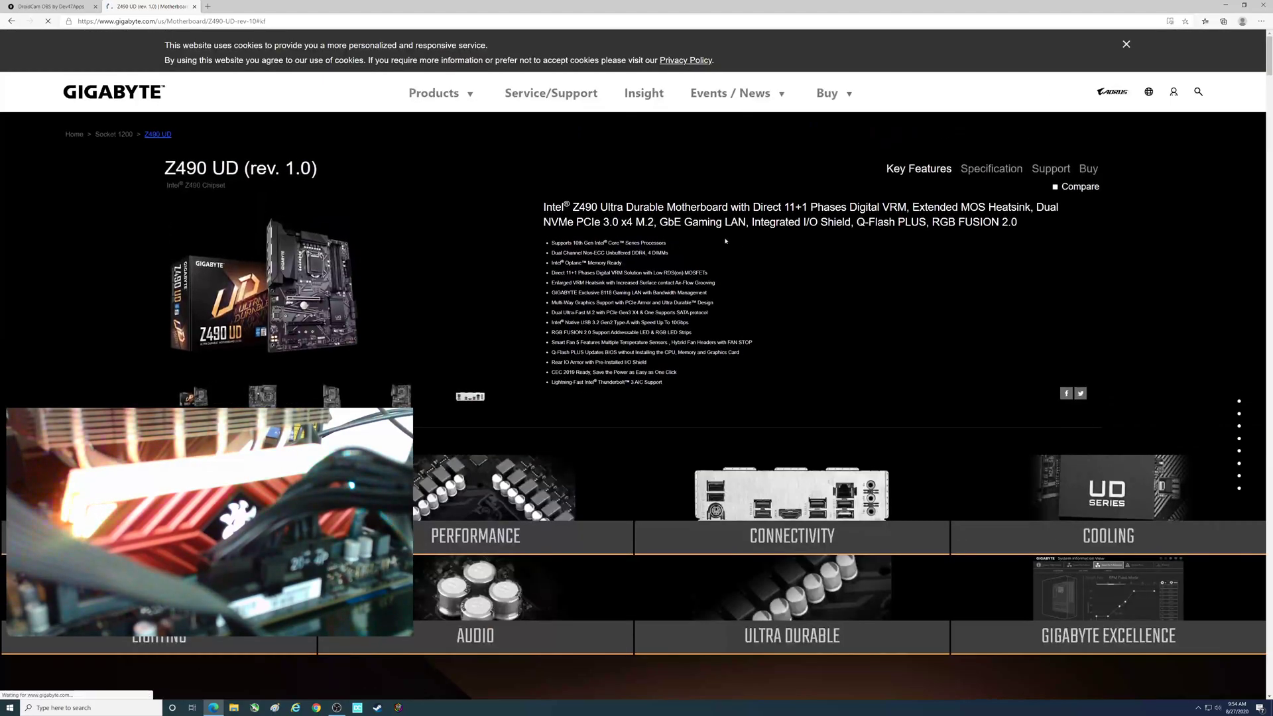
left_click(1051, 169)
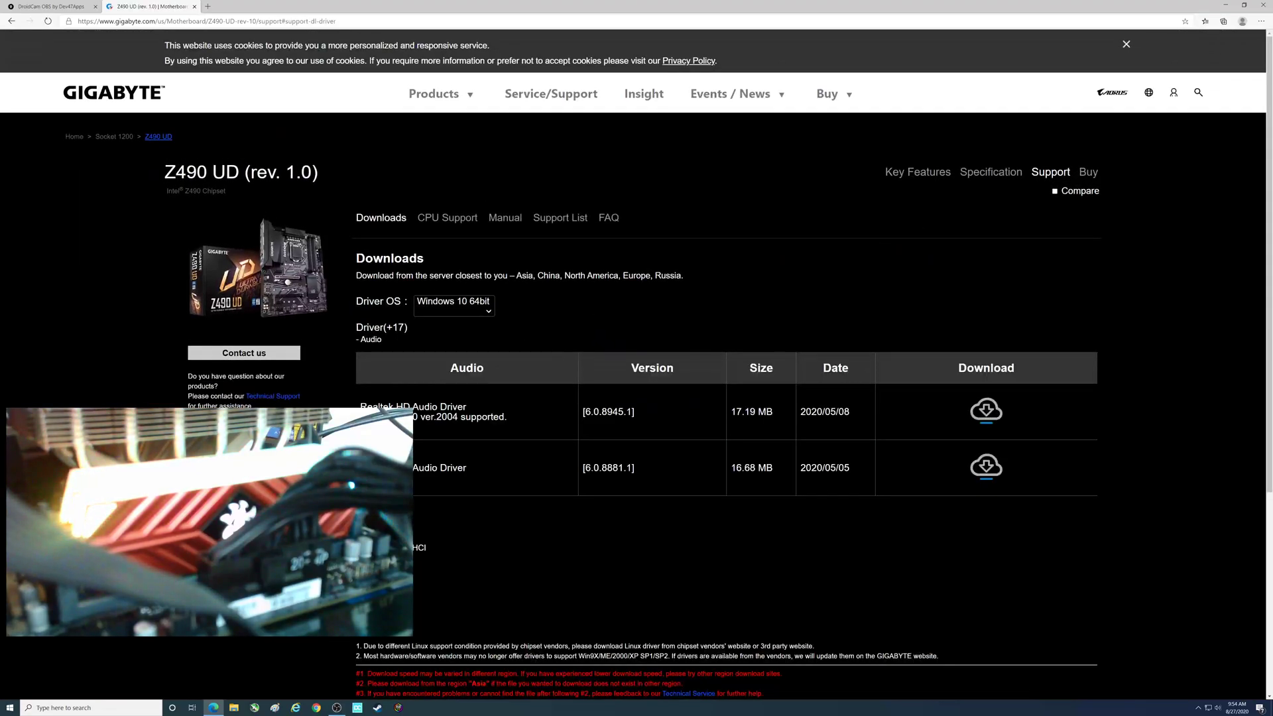
Check the motherboard's Support List, return to Downloads, and download RGB Fusion B20.0721.1 from the Utility section.
left_click(548, 221)
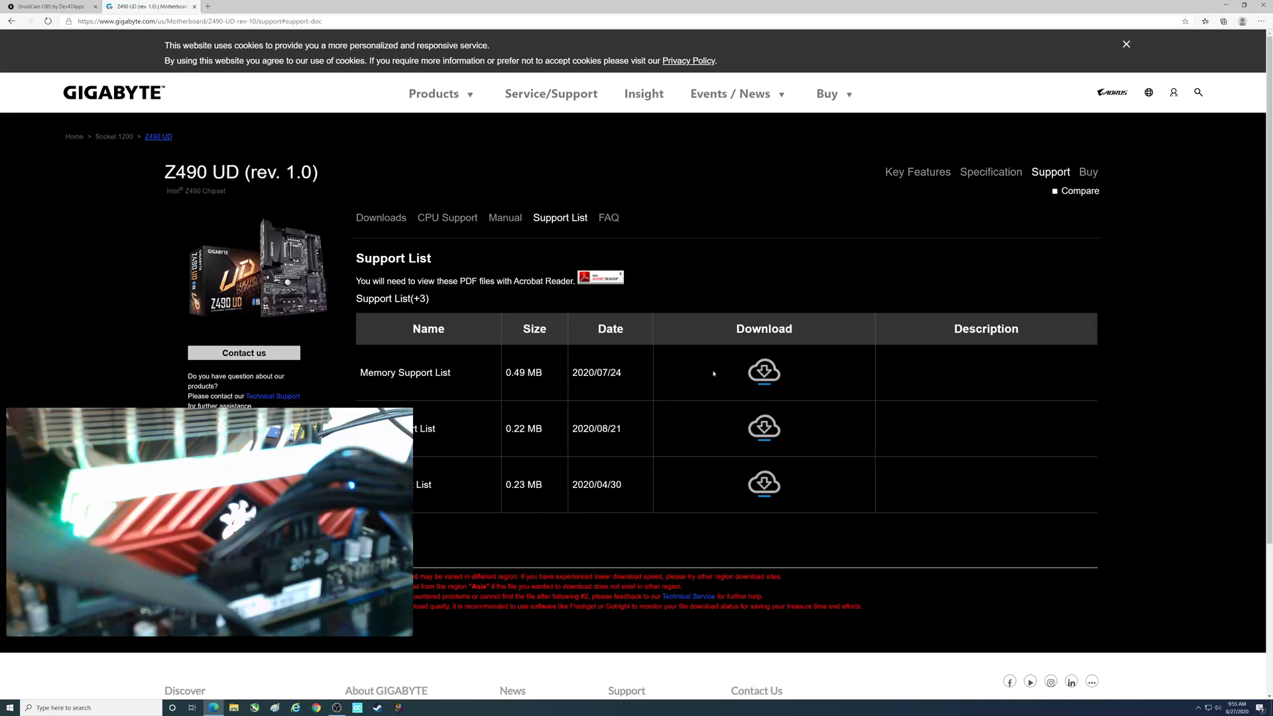
left_click(390, 219)
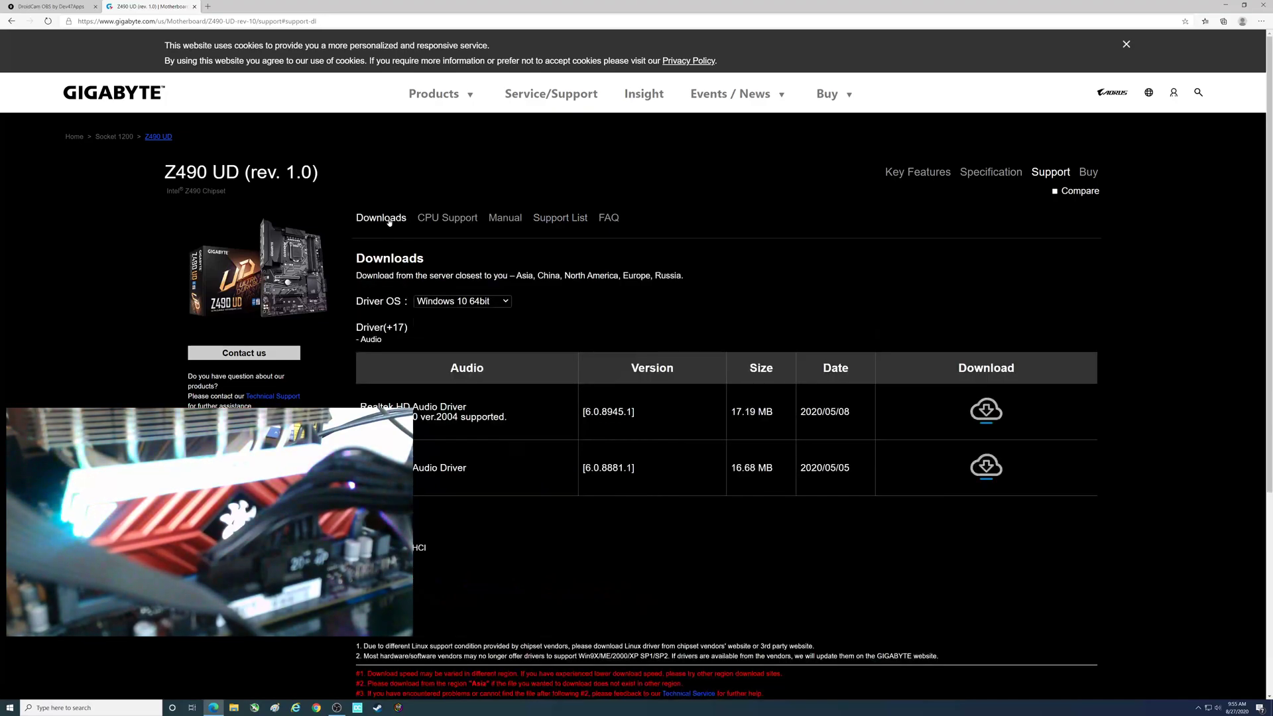
scroll(425, 361, "down", 2)
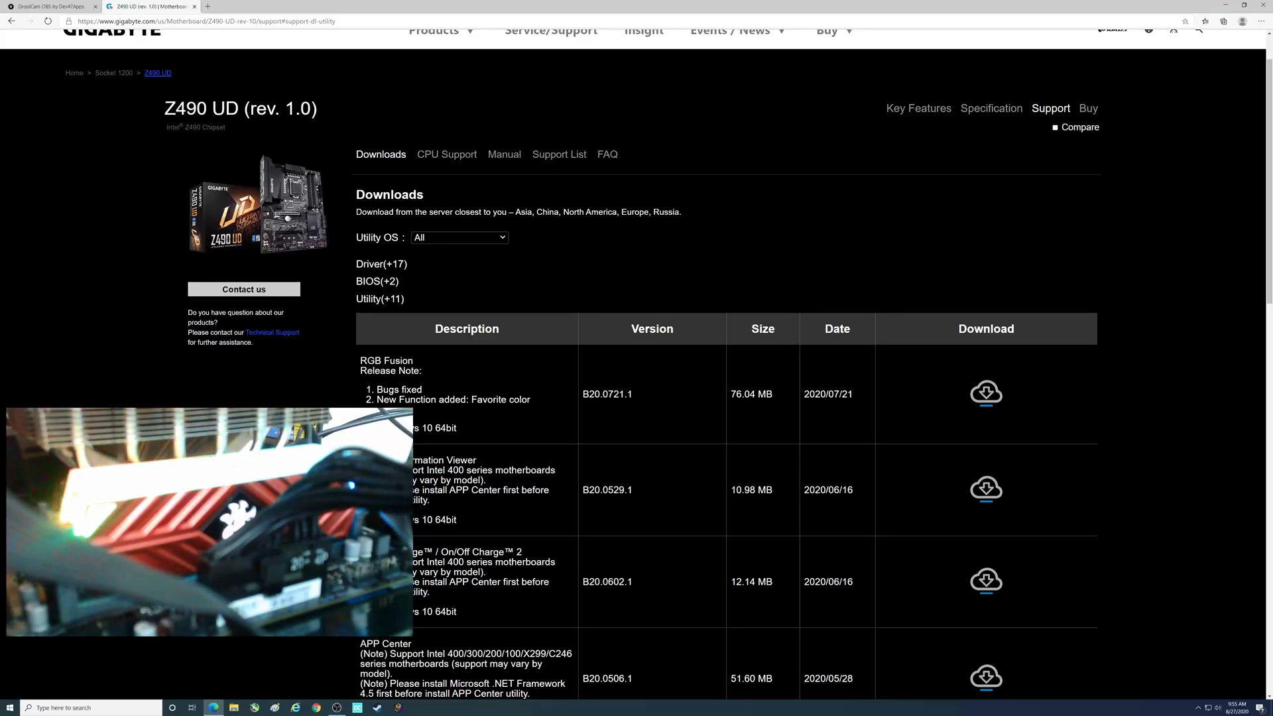
left_click(988, 393)
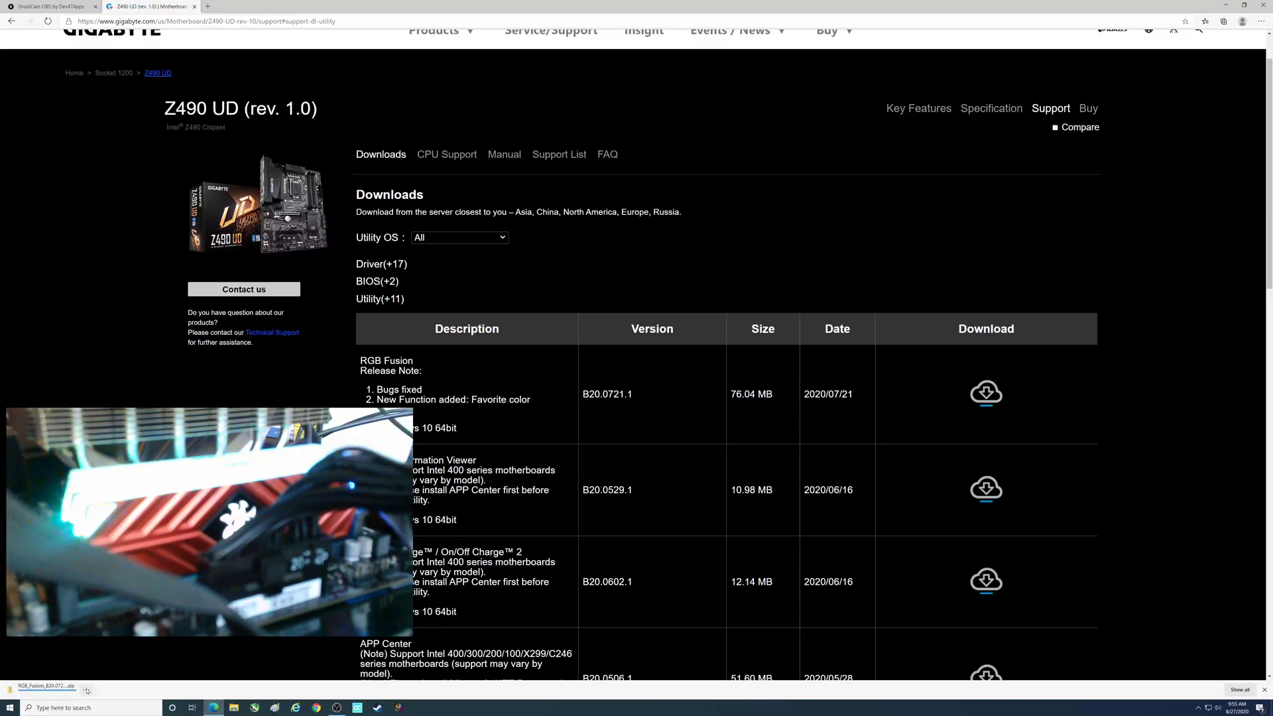
Show the downloaded RGB Fusion archive in its folder and open RGB_Fusion_B20.0721.1.
left_click(87, 691)
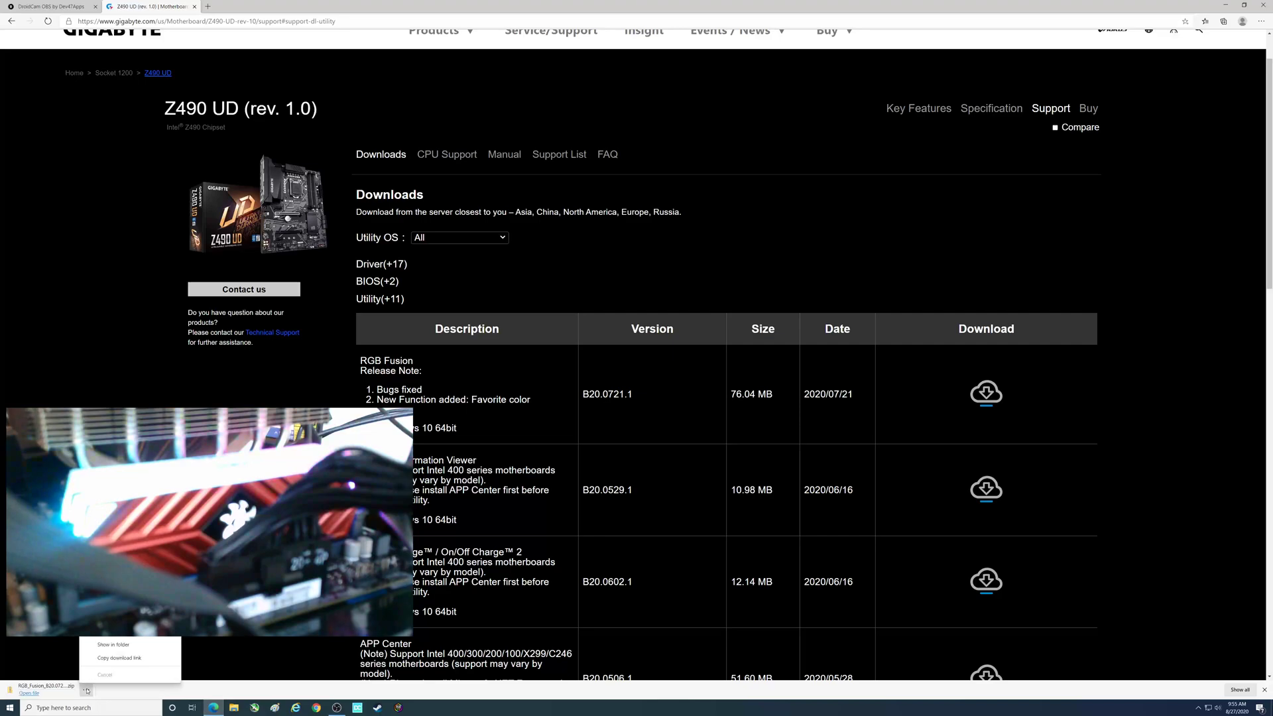
left_click(114, 646)
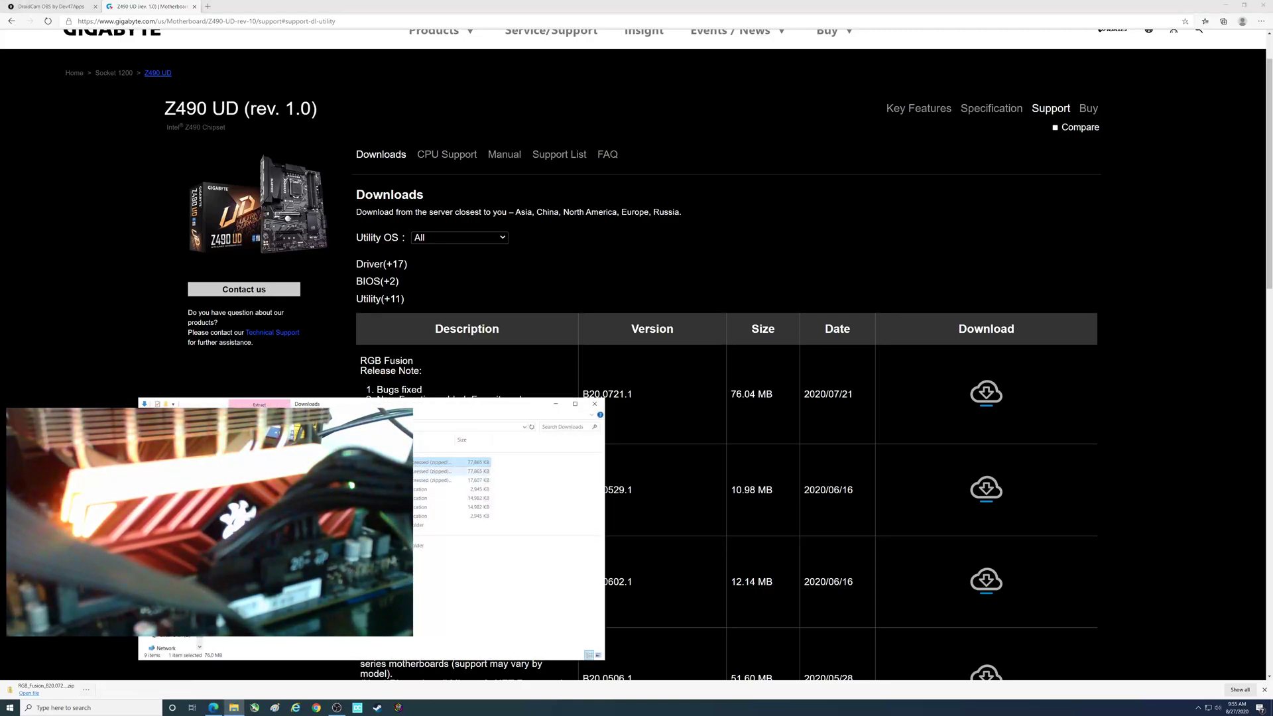
right_click(265, 471)
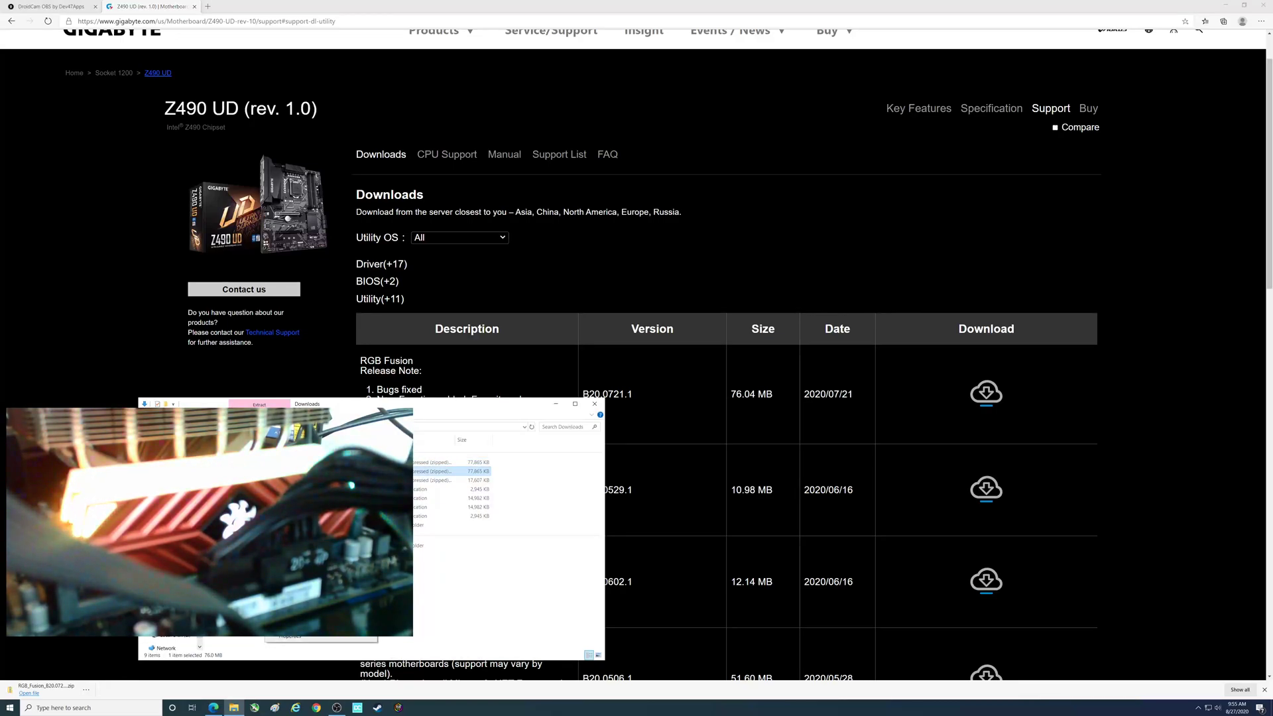
left_click(332, 557)
double_click(298, 524)
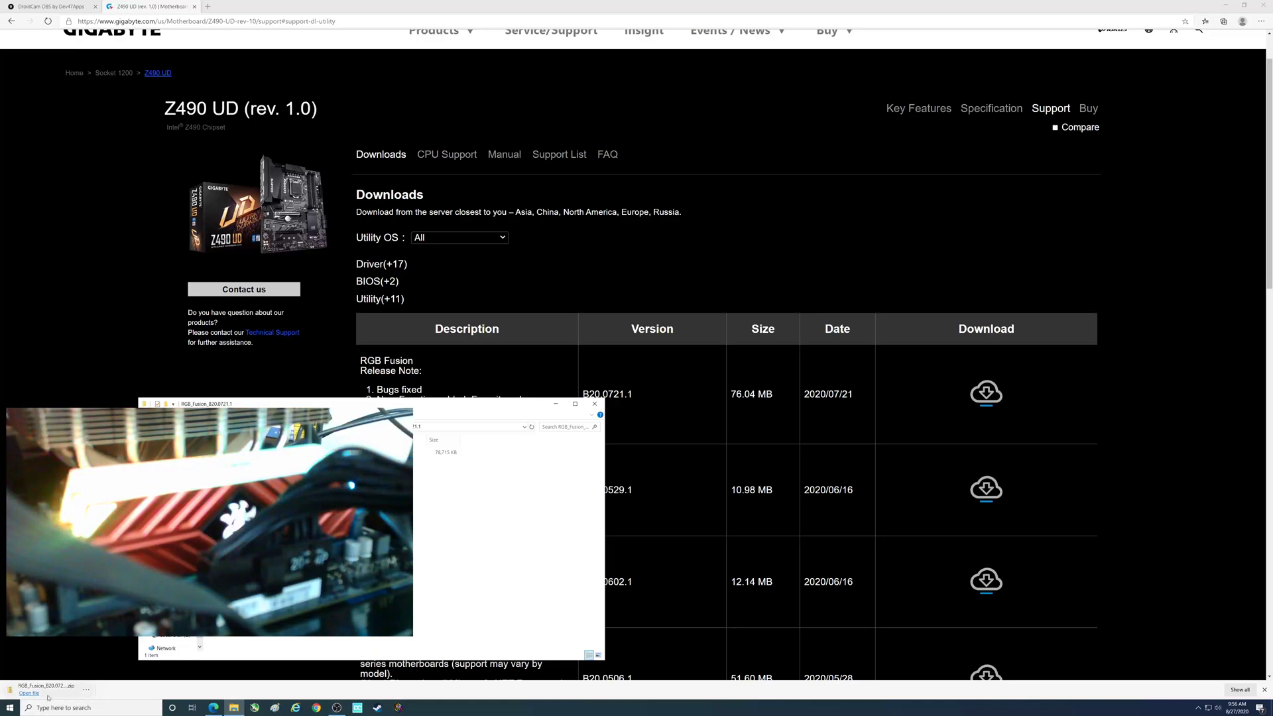
Launch RGB Fusion 2.0 and minimize the RGB_Fusion_B20.0721.1 folder window.
left_click(10, 708)
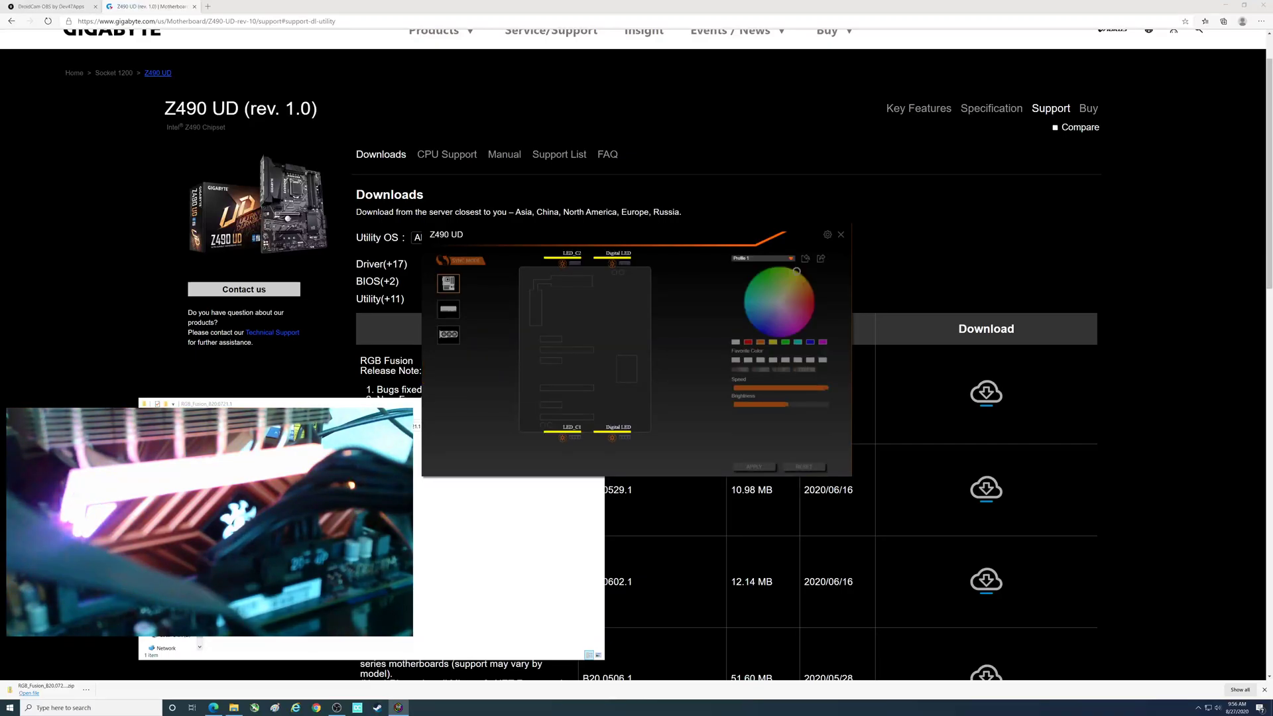
right_click(398, 708)
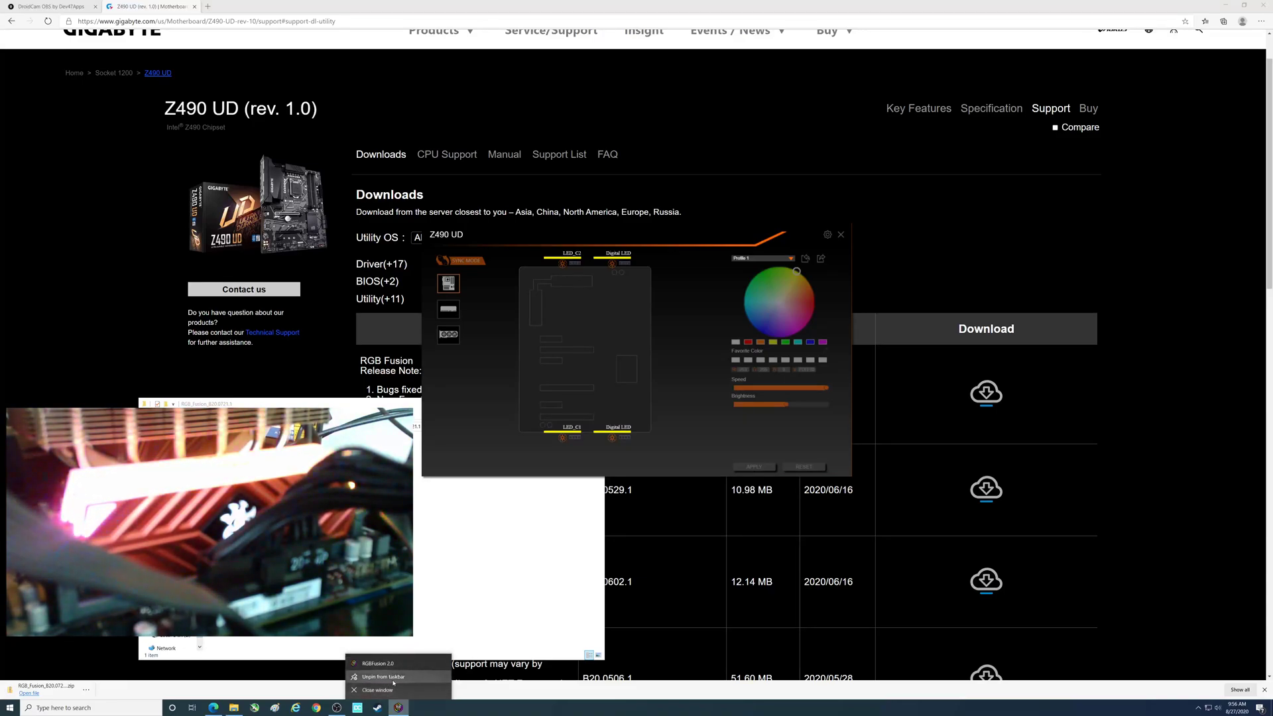
left_click(472, 626)
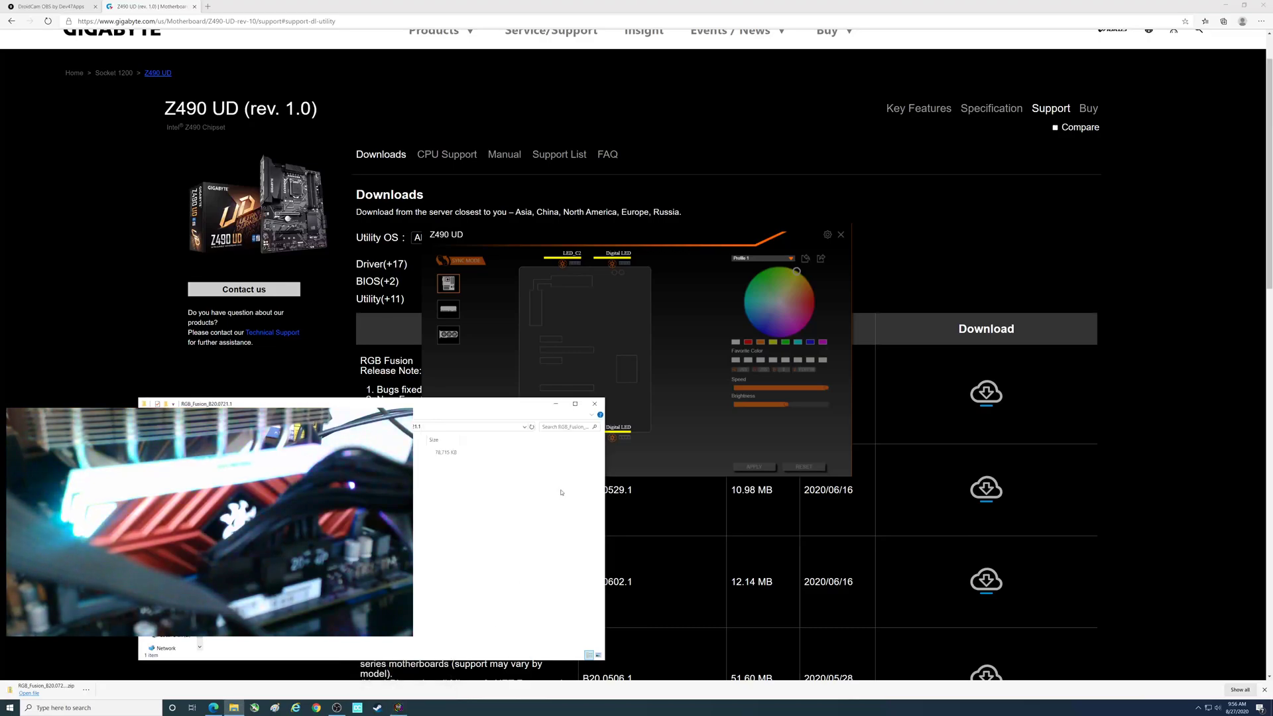
left_click(555, 404)
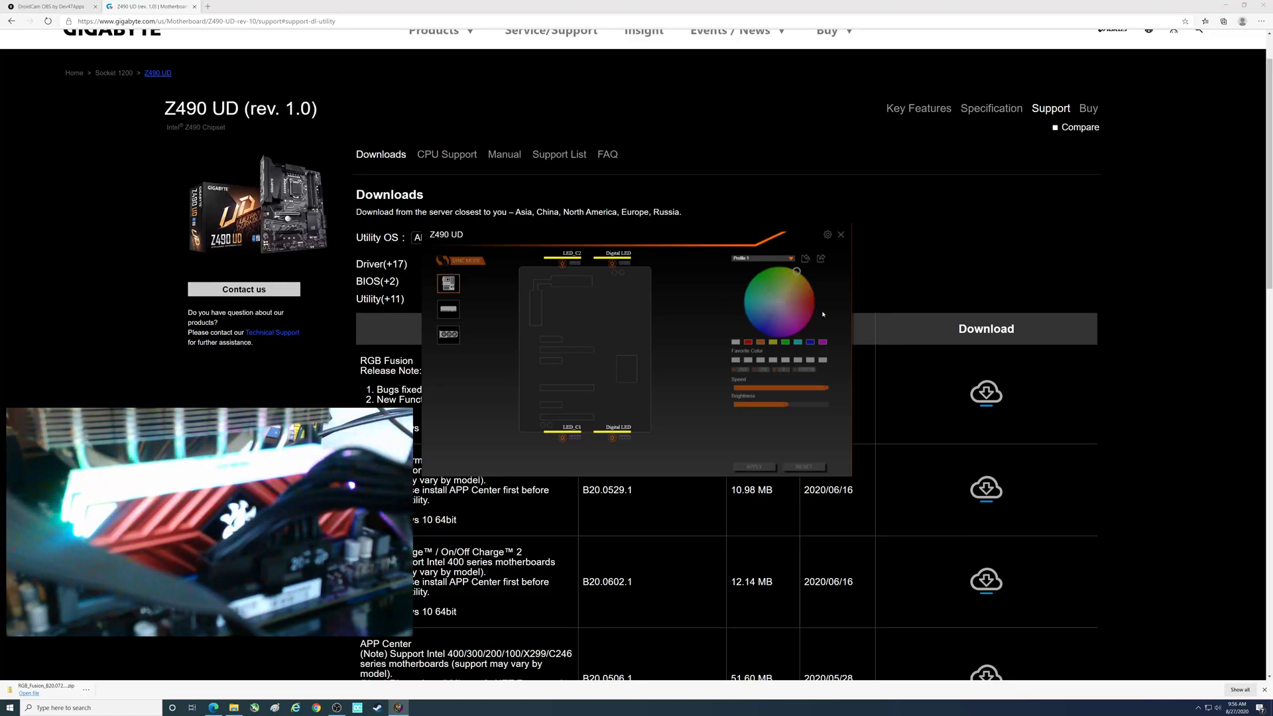
Switch the lighting setup to Profile 2 and return it to Profile 1.
left_click(793, 259)
left_click(750, 275)
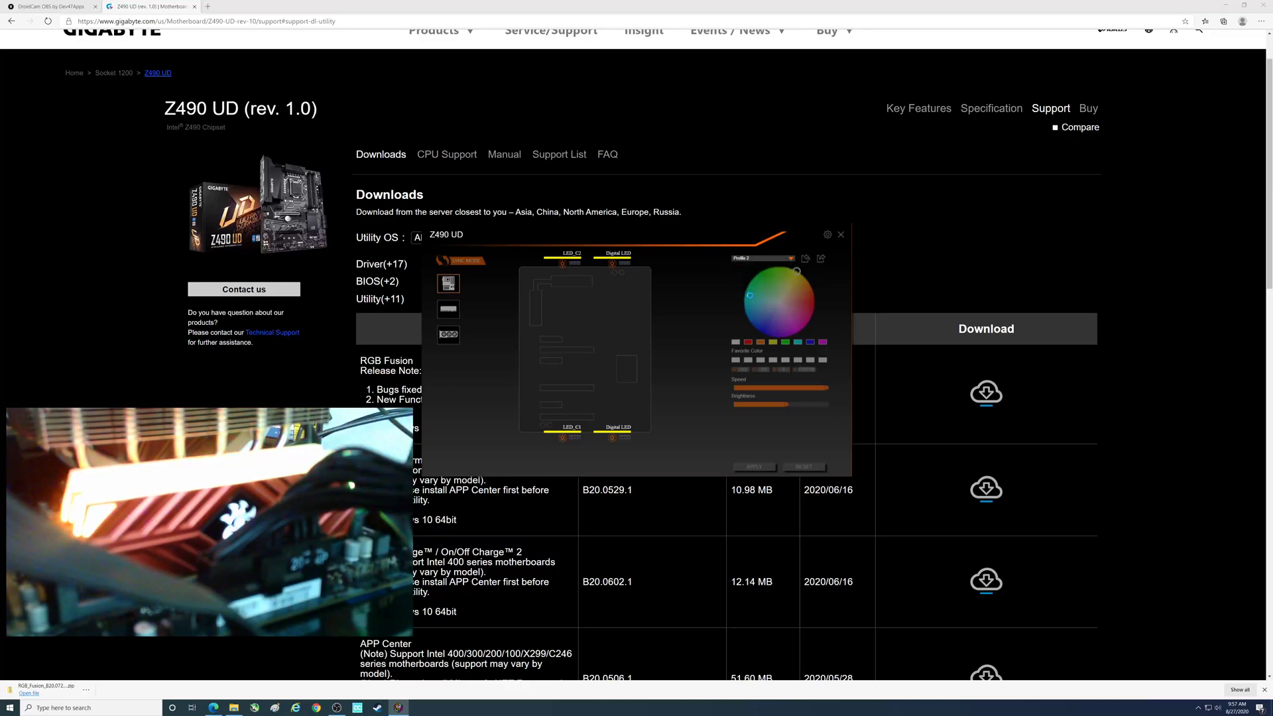
left_click(792, 260)
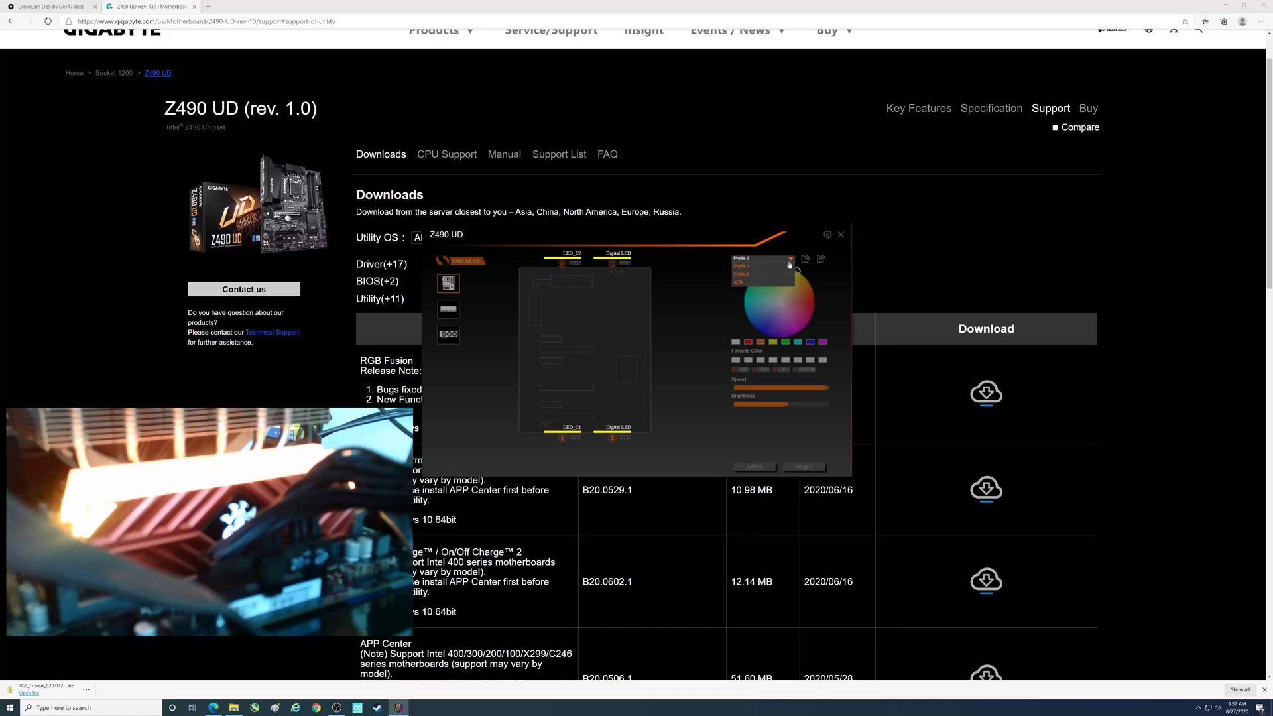
left_click(759, 269)
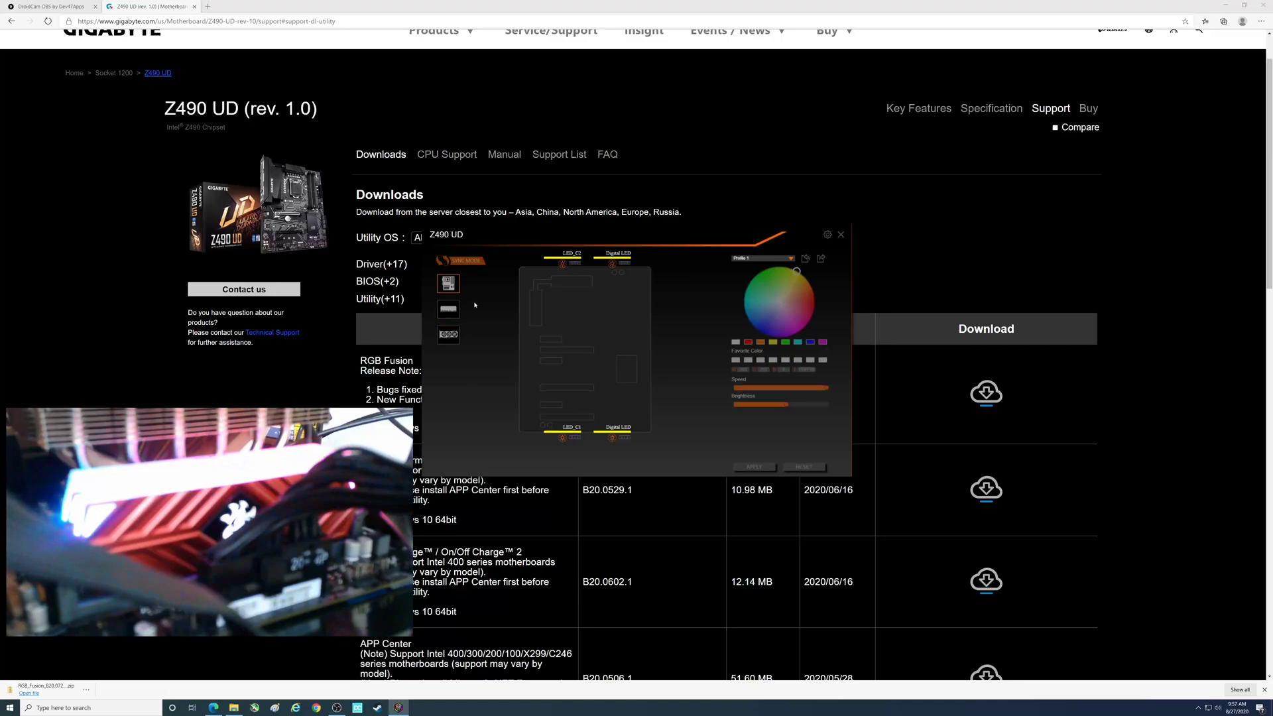
Set the GV-N207SWF3OC-8GD graphics card's static lighting to red and apply it.
left_click(451, 337)
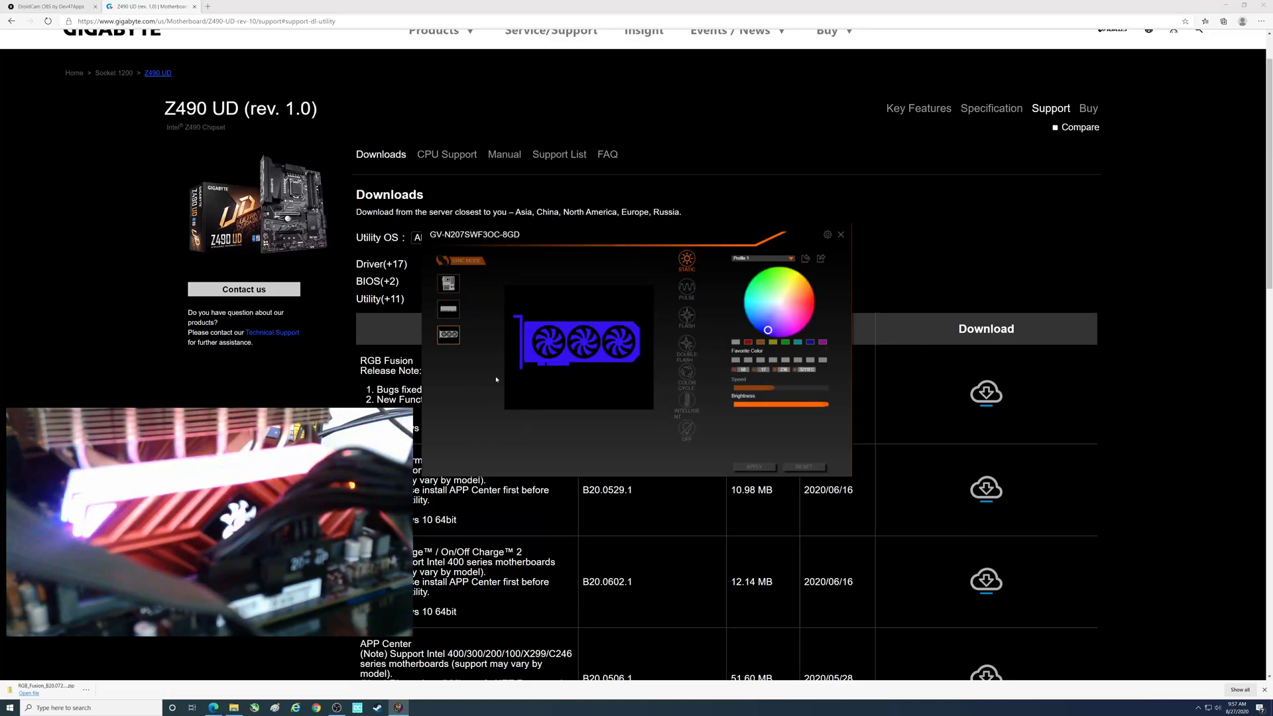
left_click(809, 307)
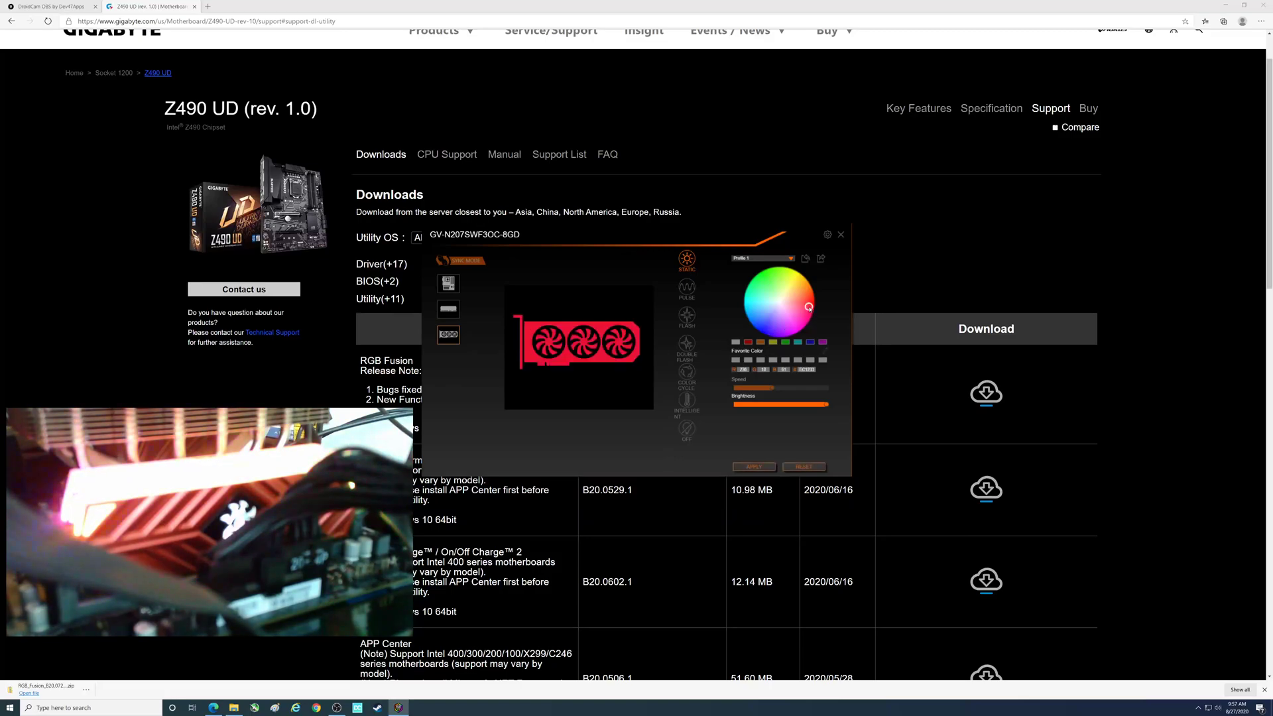
left_click(762, 468)
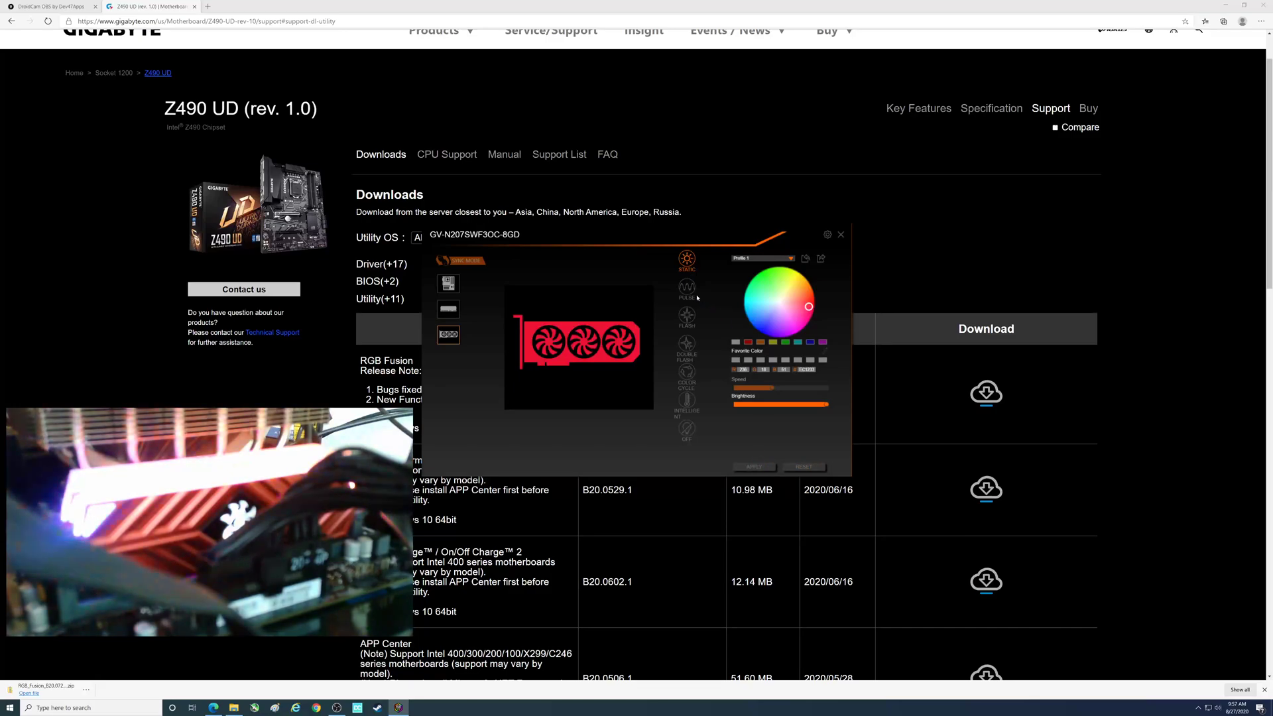
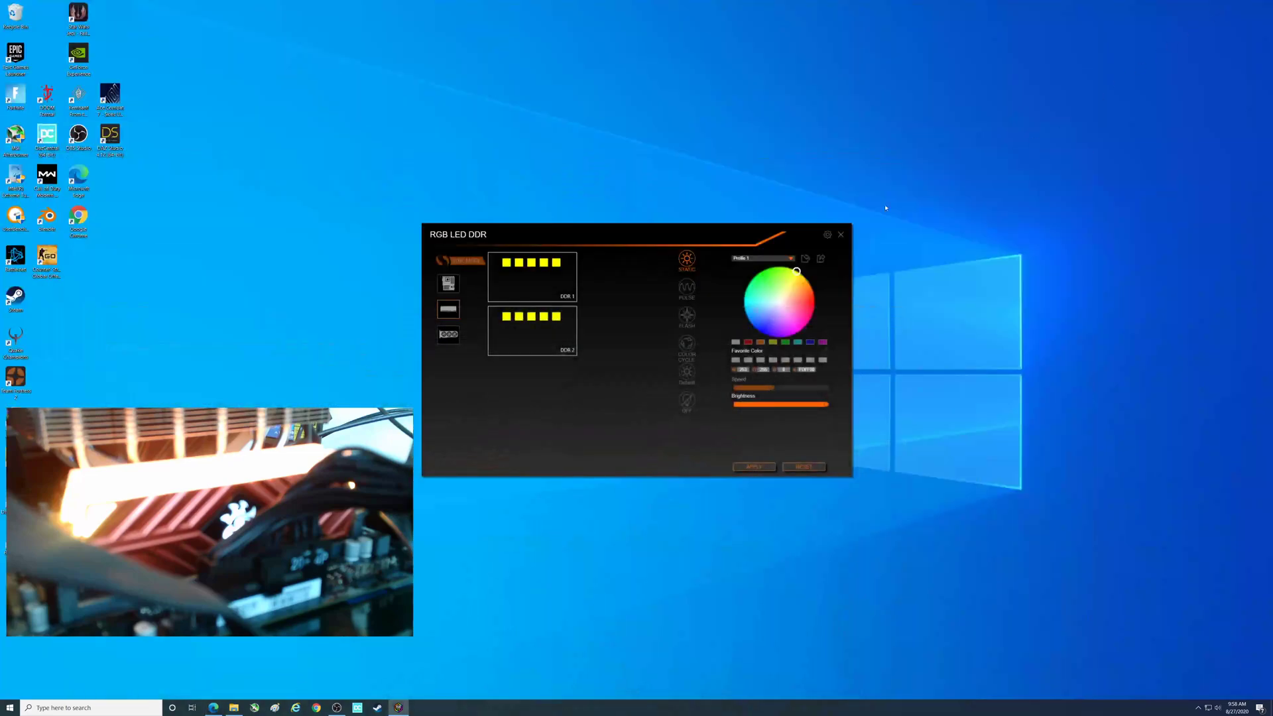
Restore the OBS window and set the DDR memory's static lighting first to red, finally applying blue.
left_click(337, 707)
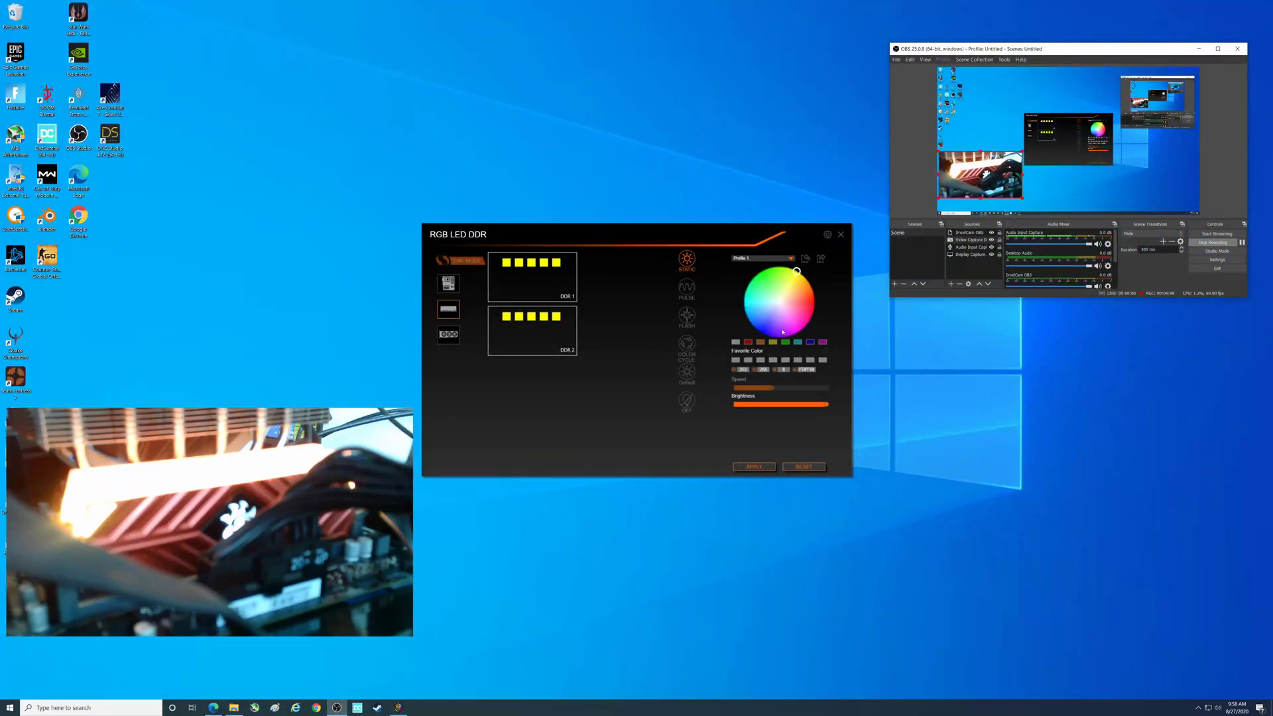
left_click(811, 303)
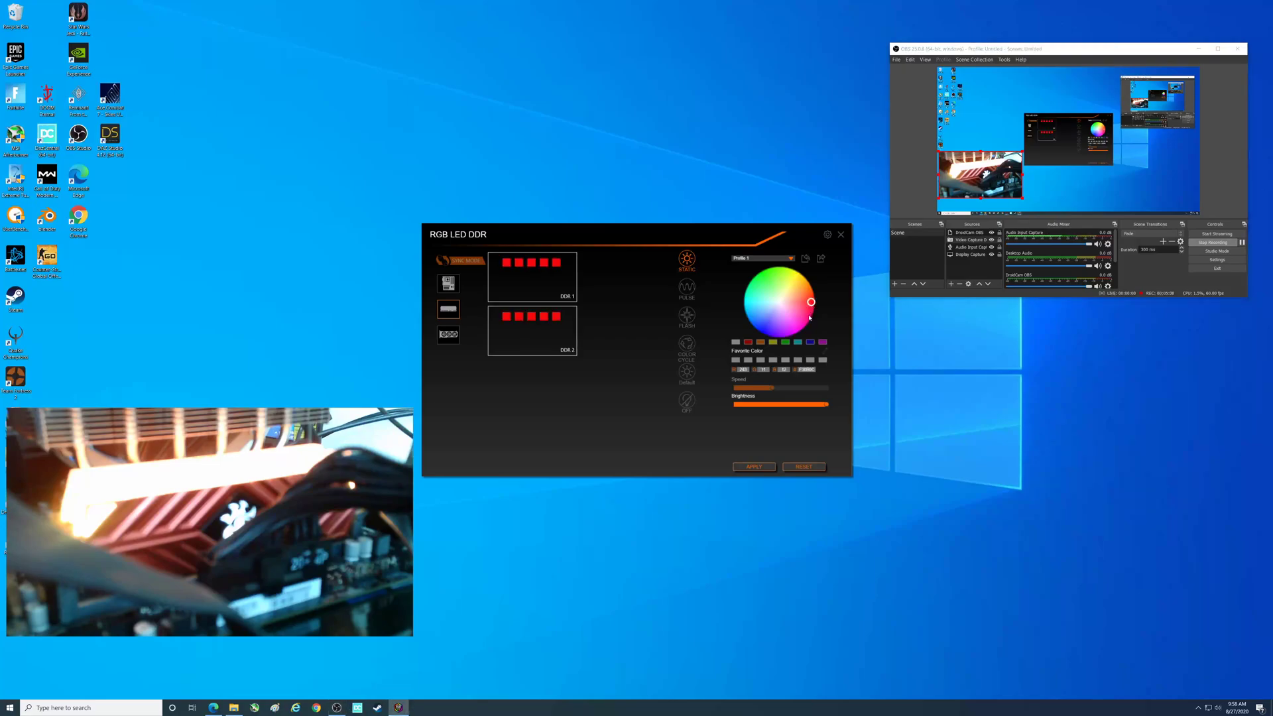
left_click(764, 330)
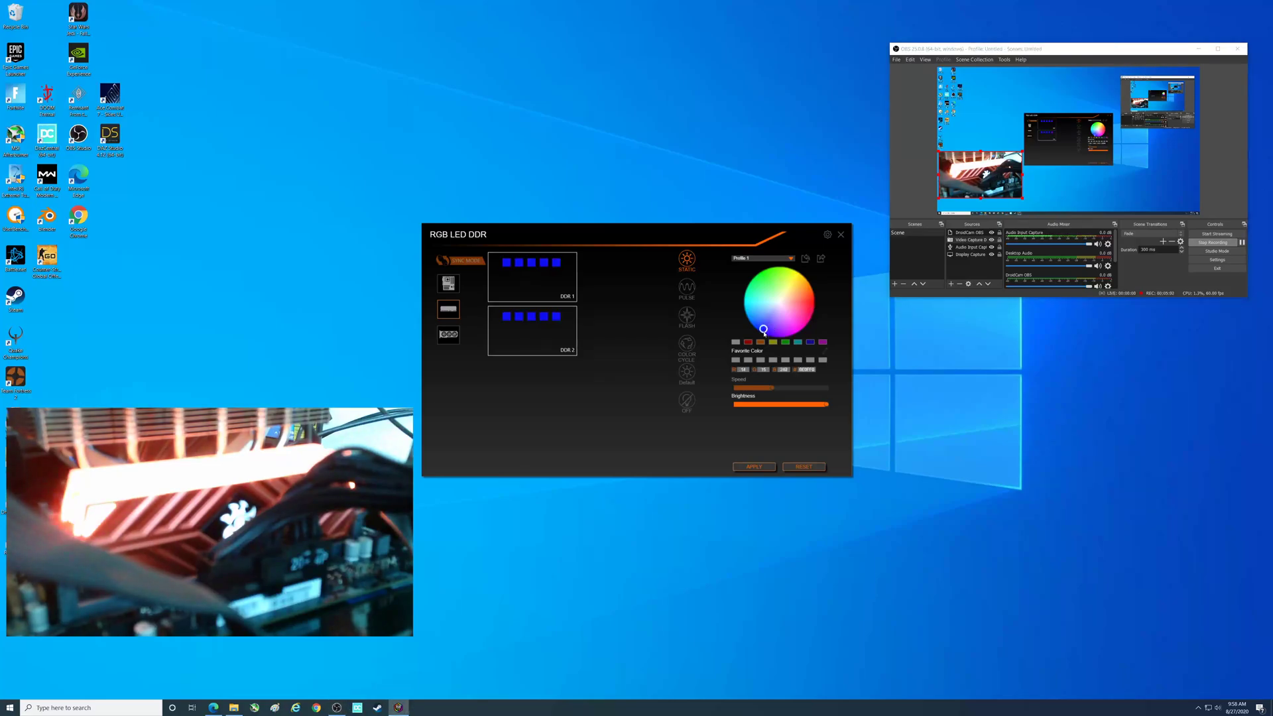
left_click(763, 467)
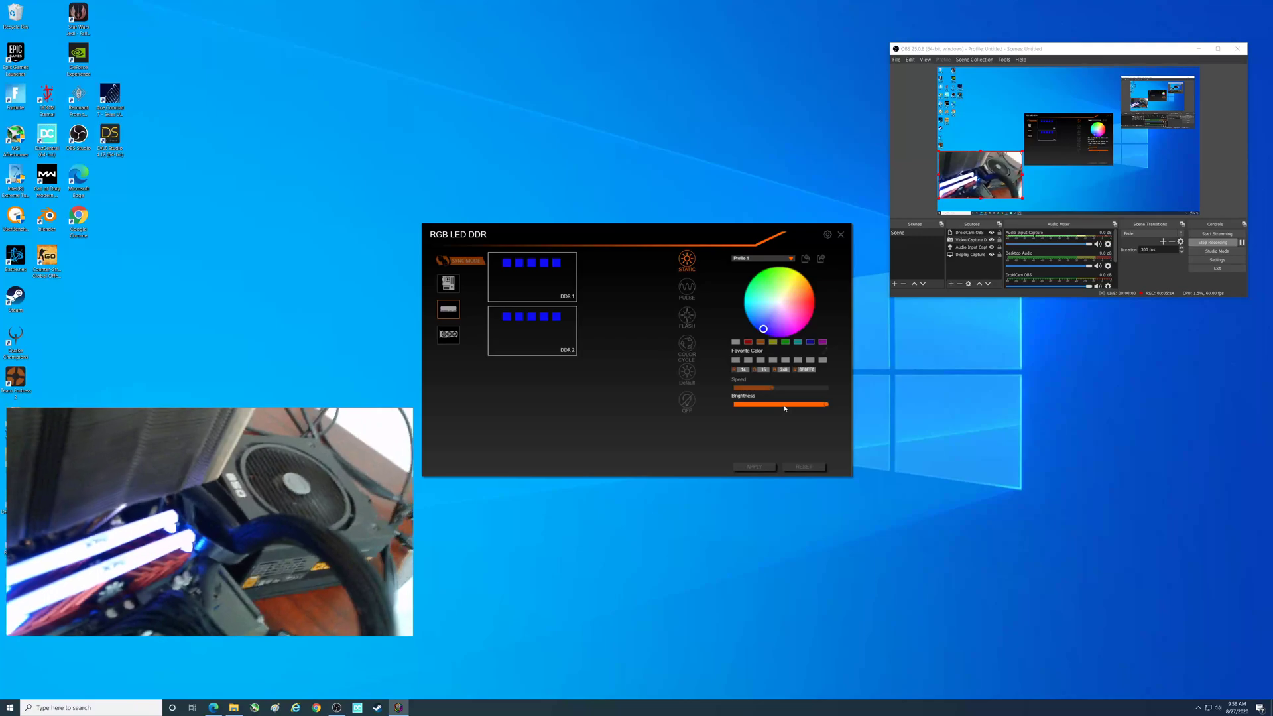
Apply static red lighting to both DDR memory modules, followed by static green.
left_click(809, 305)
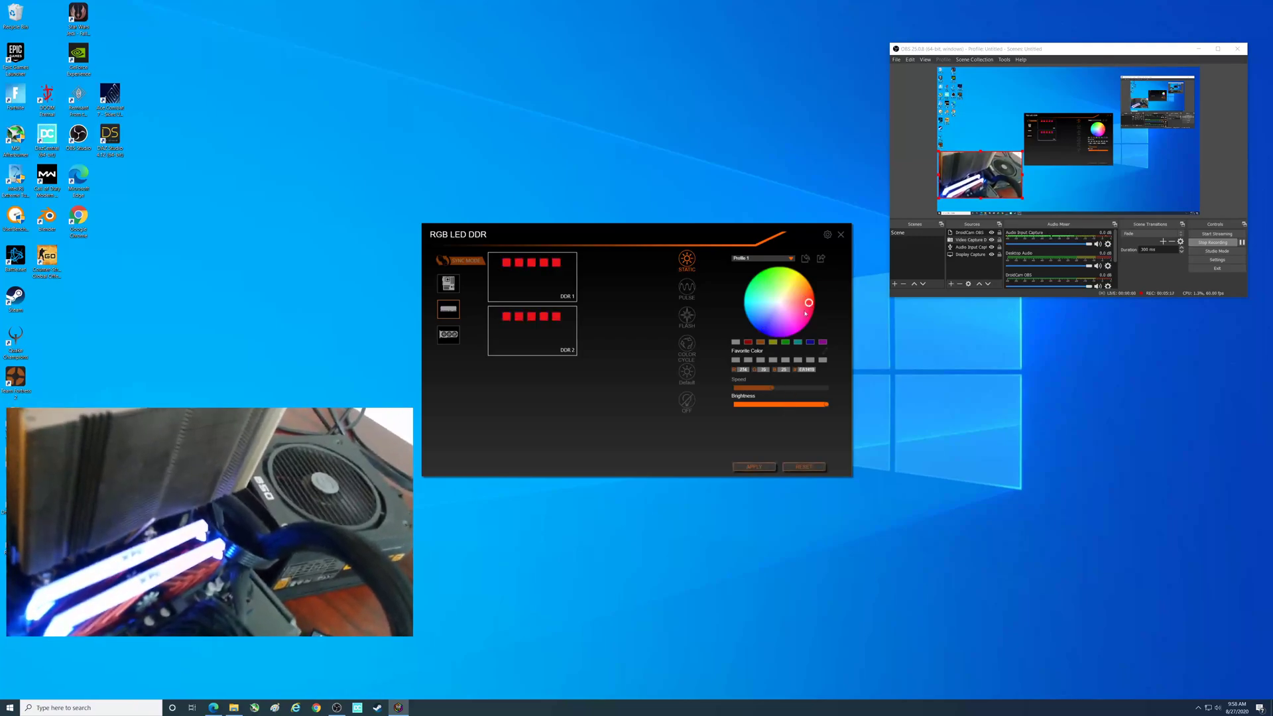
left_click(764, 467)
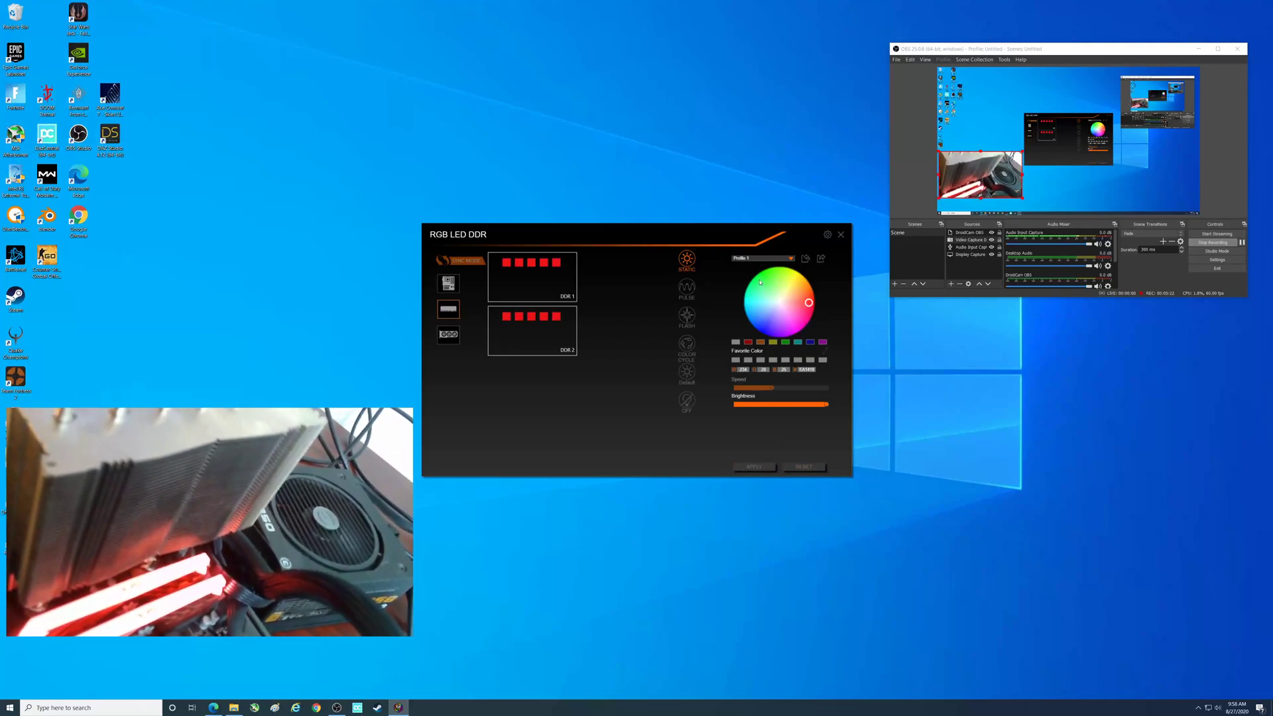
left_click(760, 281)
left_click(758, 464)
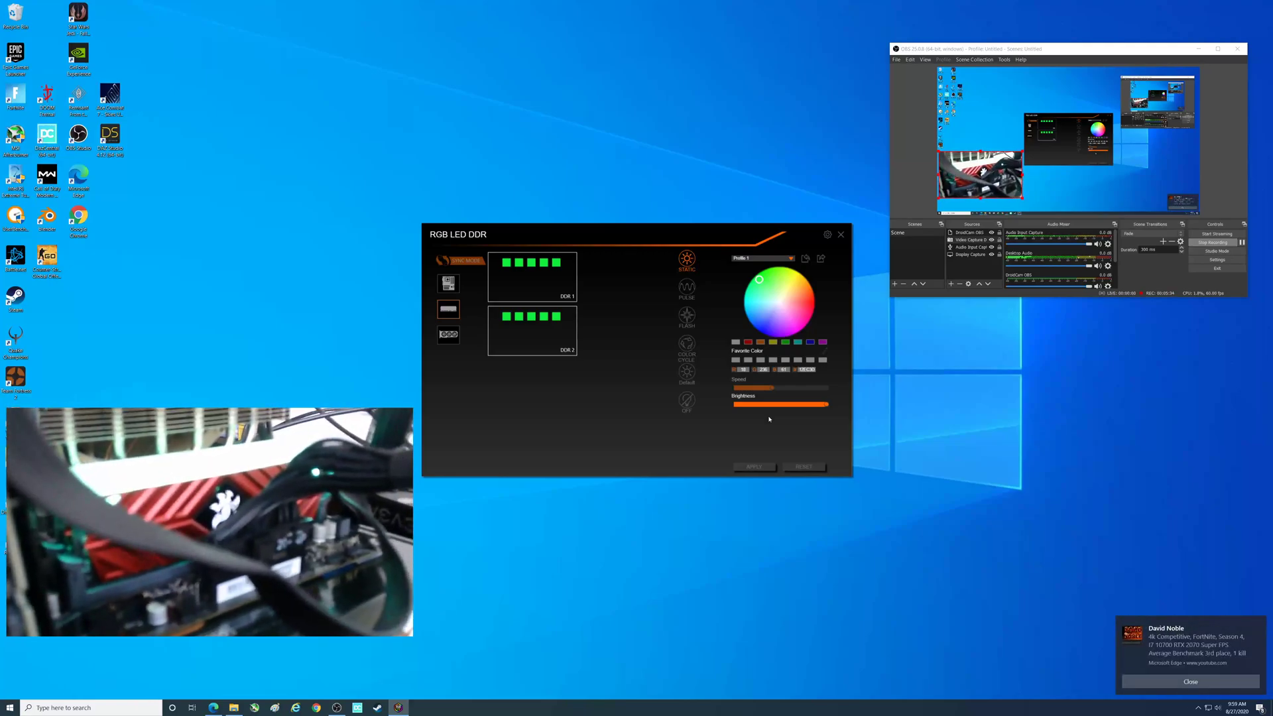
Switch the DDR memory lighting to the Pulse effect in red and apply it.
left_click(687, 288)
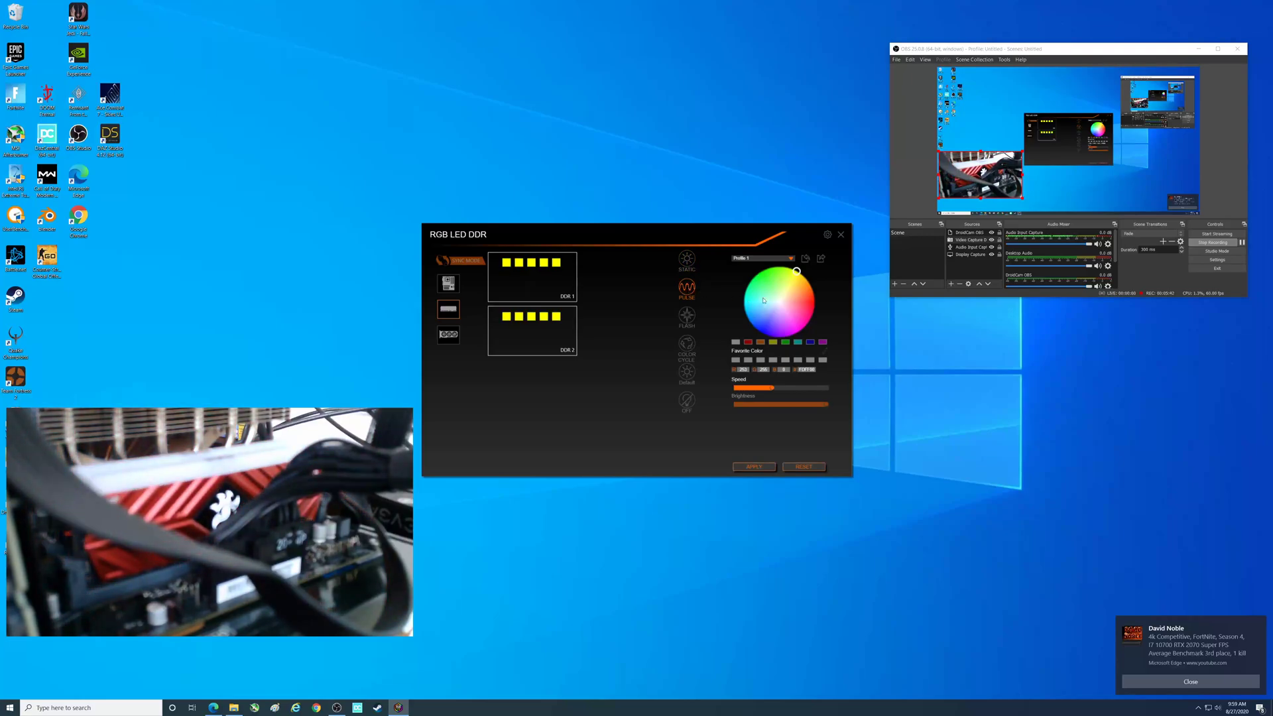
left_click(811, 301)
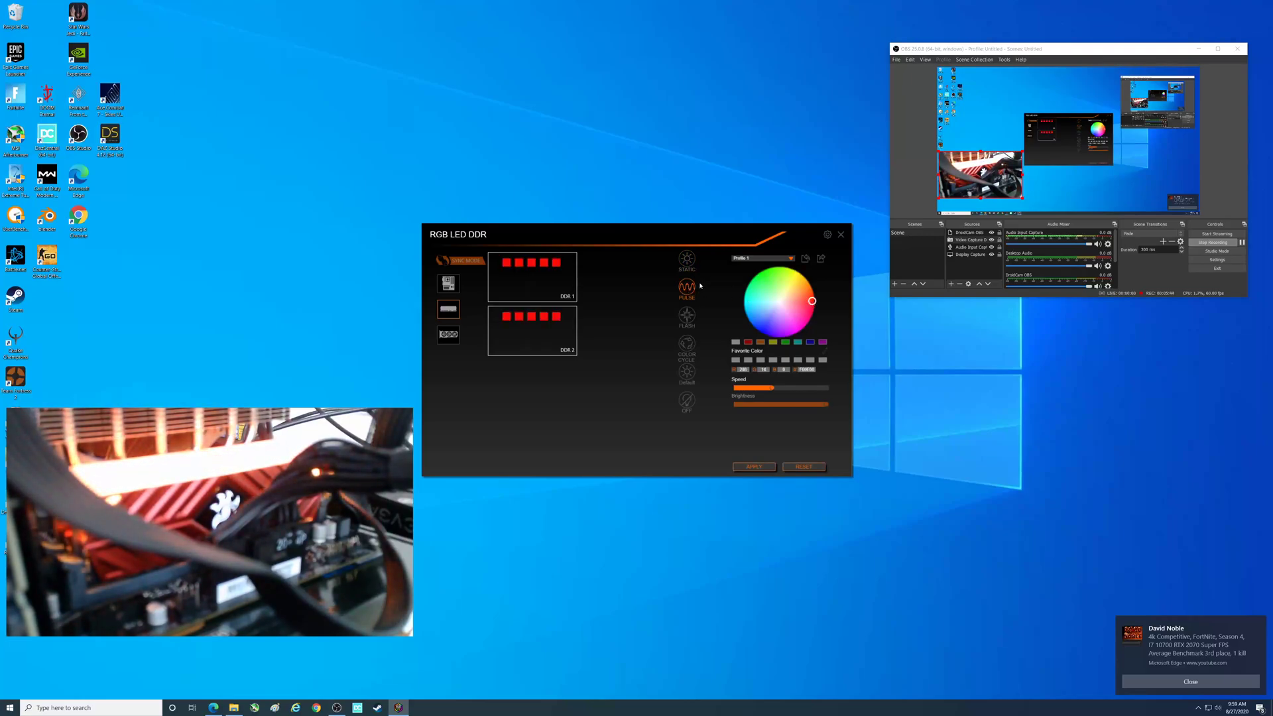
left_click(754, 467)
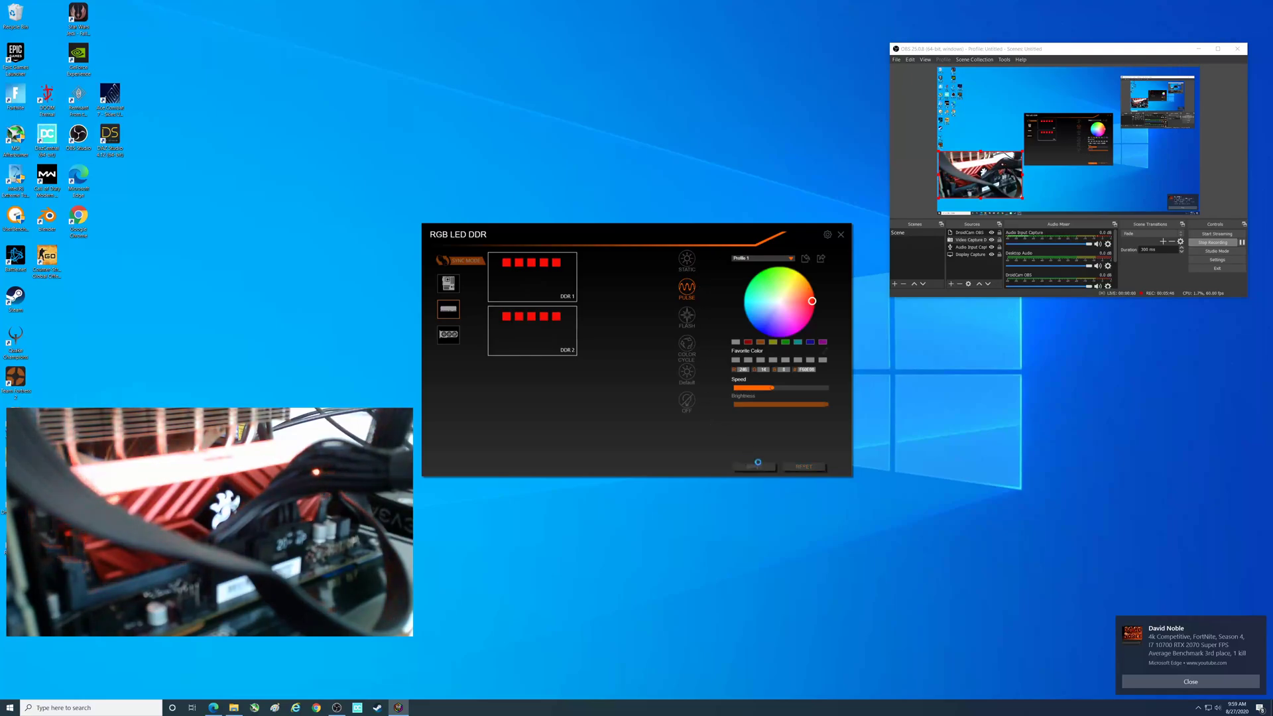
Apply the Flash effect in yellow to the DDR memory modules and dismiss the browser notification.
left_click(687, 321)
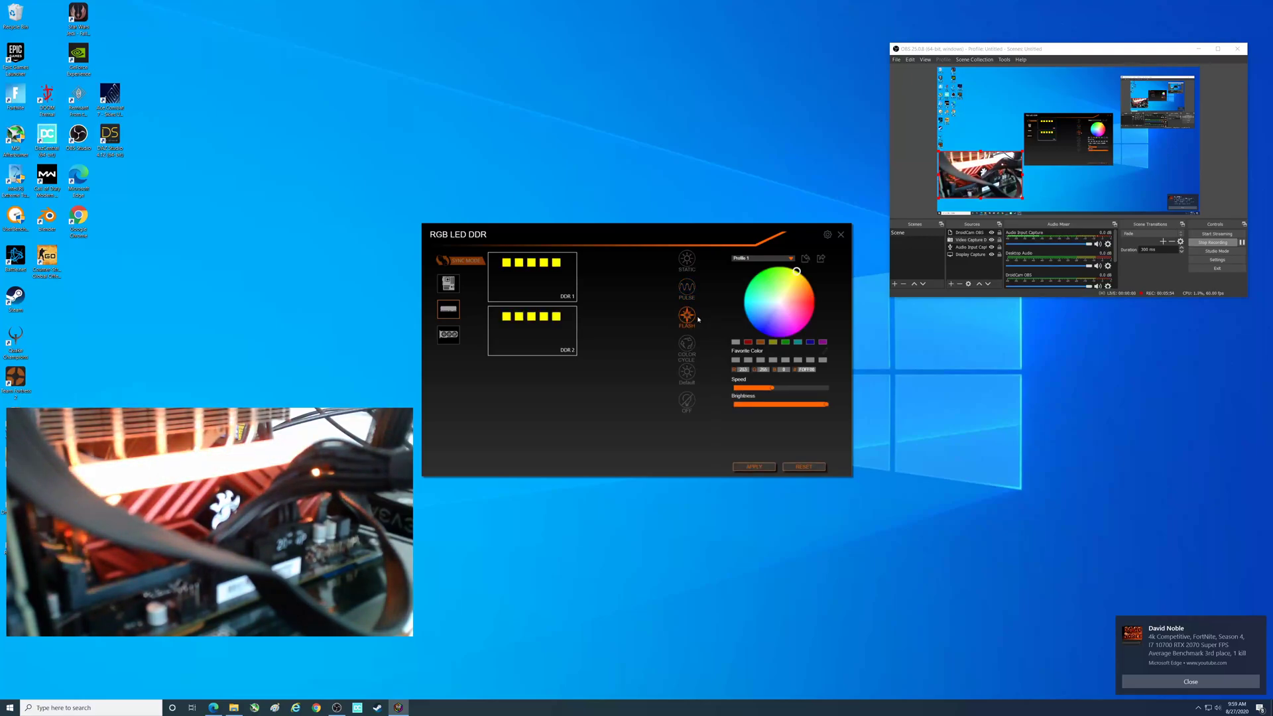
left_click(767, 468)
left_click(1144, 687)
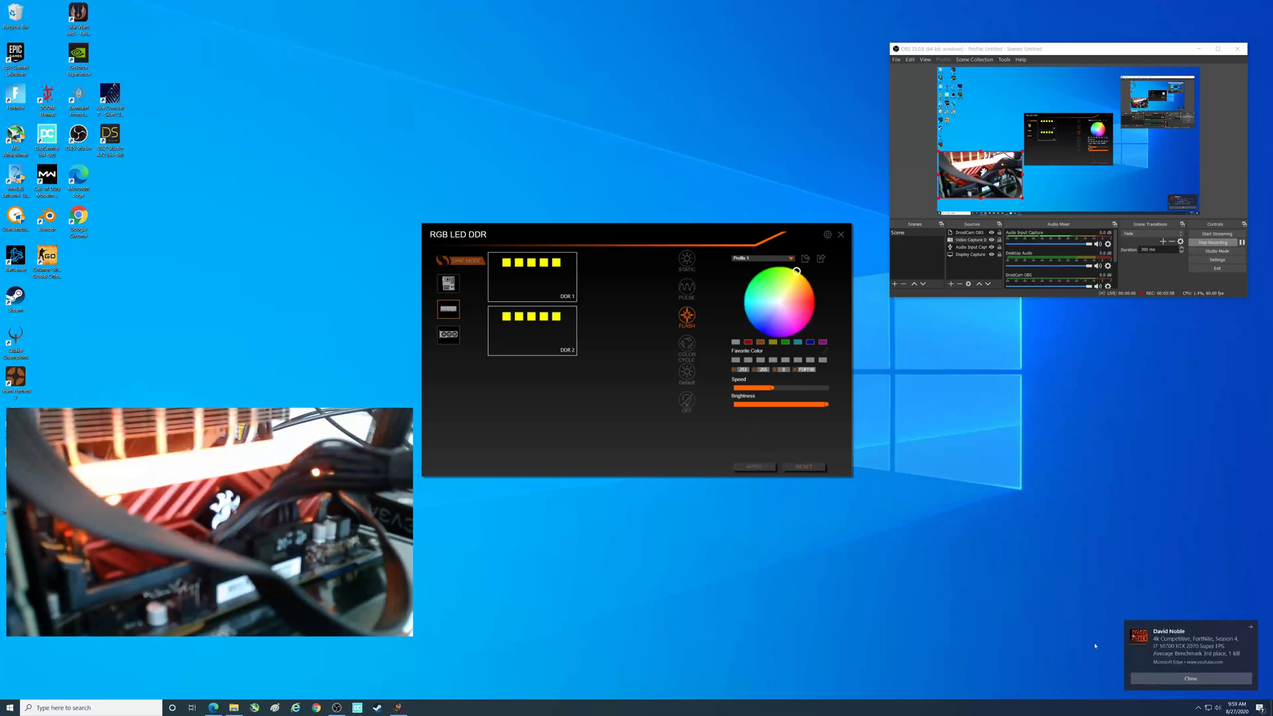
Apply the Color Cycle effect to both DDR memory modules, then switch through the following effect to Off.
left_click(691, 342)
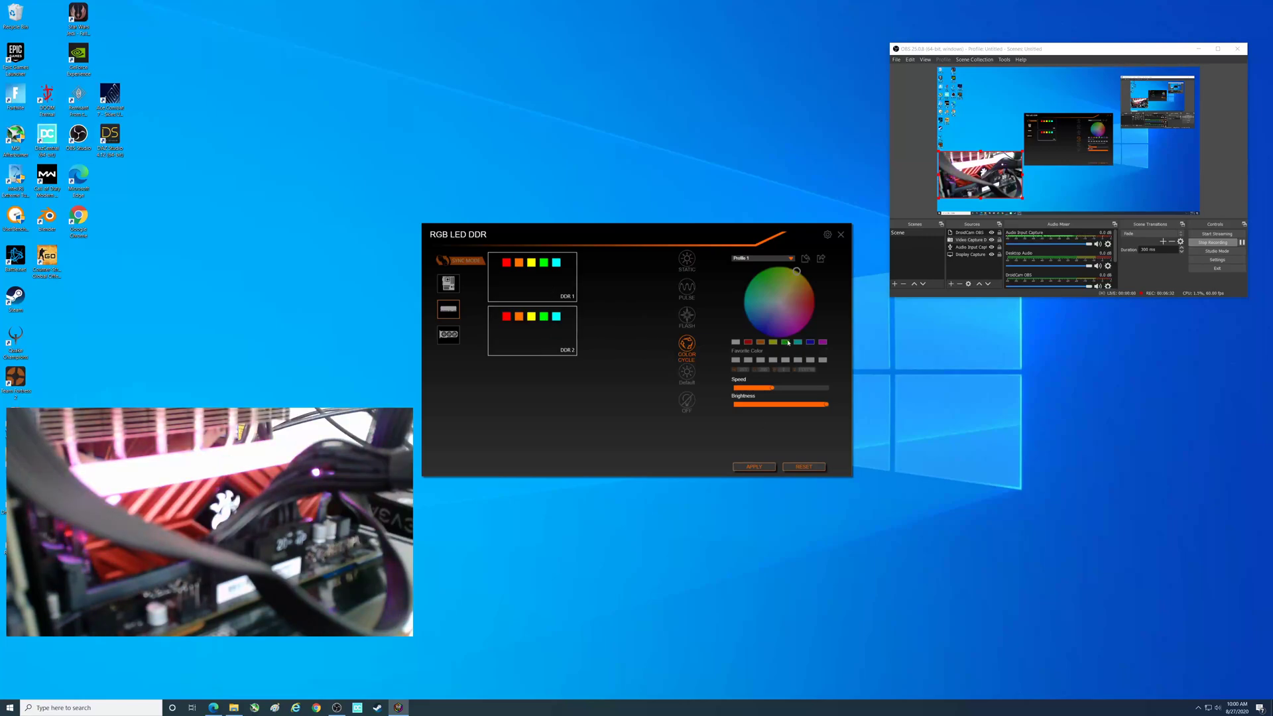
left_click(755, 467)
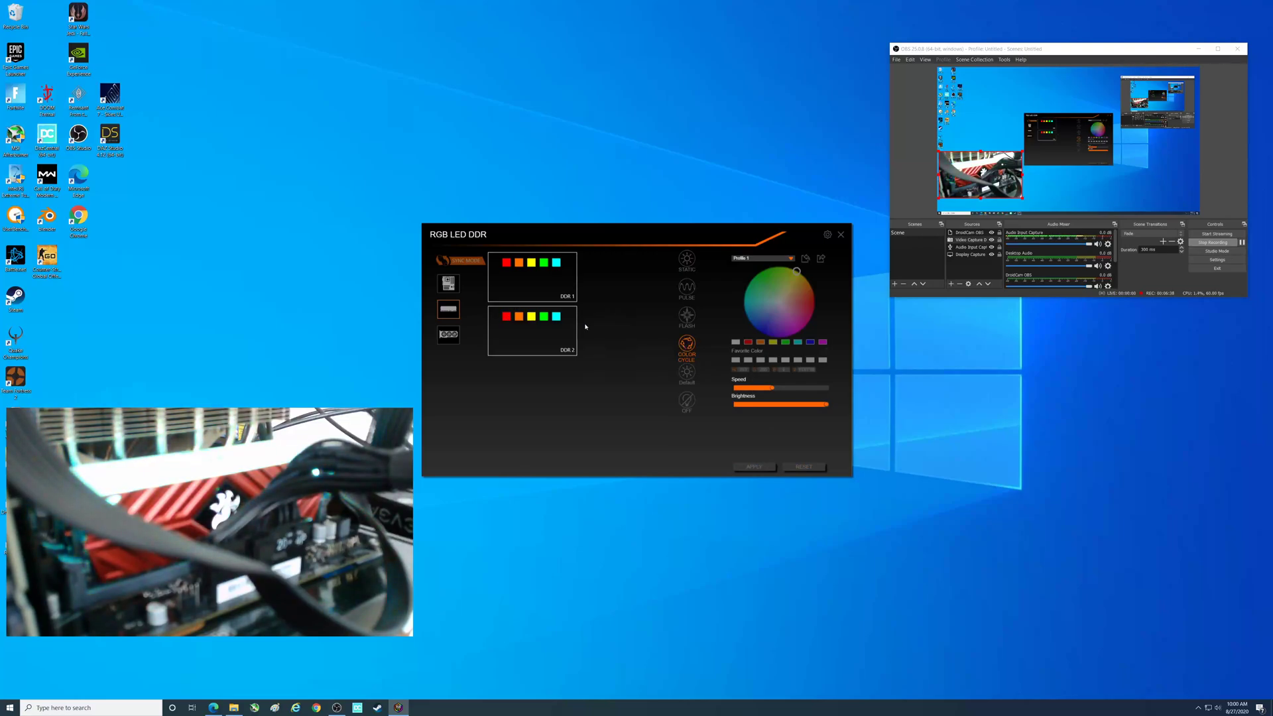
left_click(687, 373)
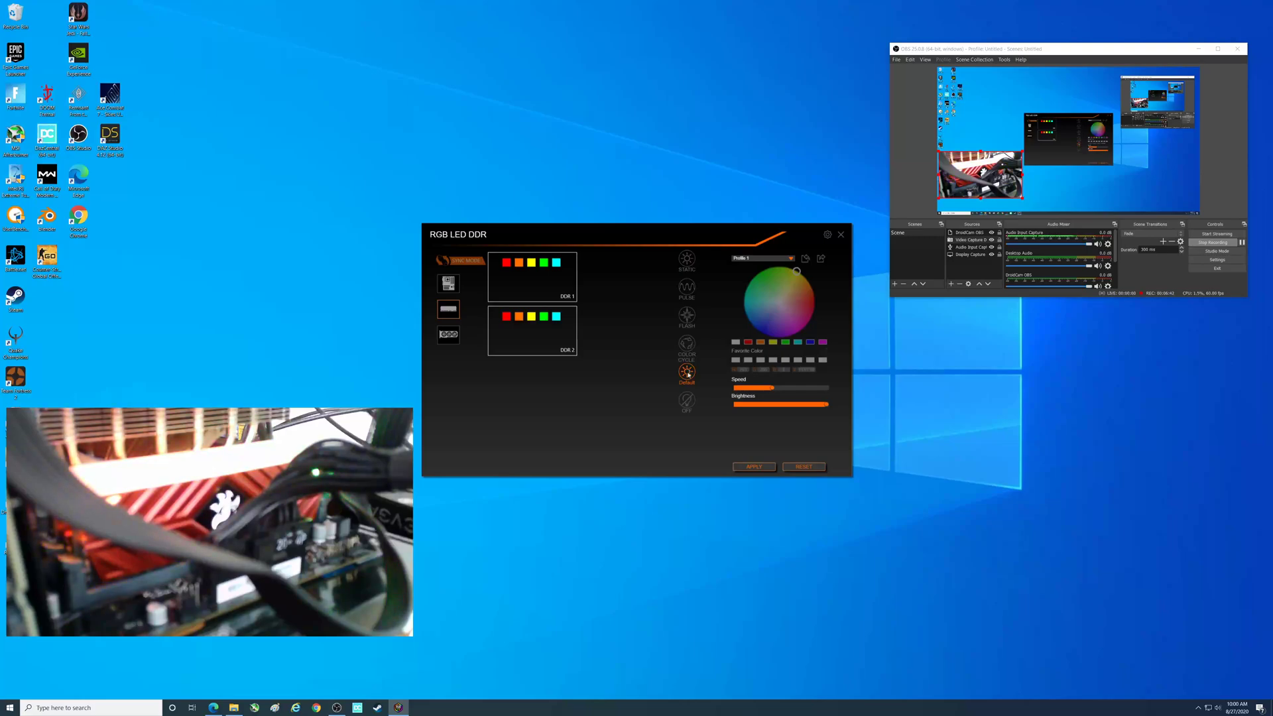
left_click(687, 401)
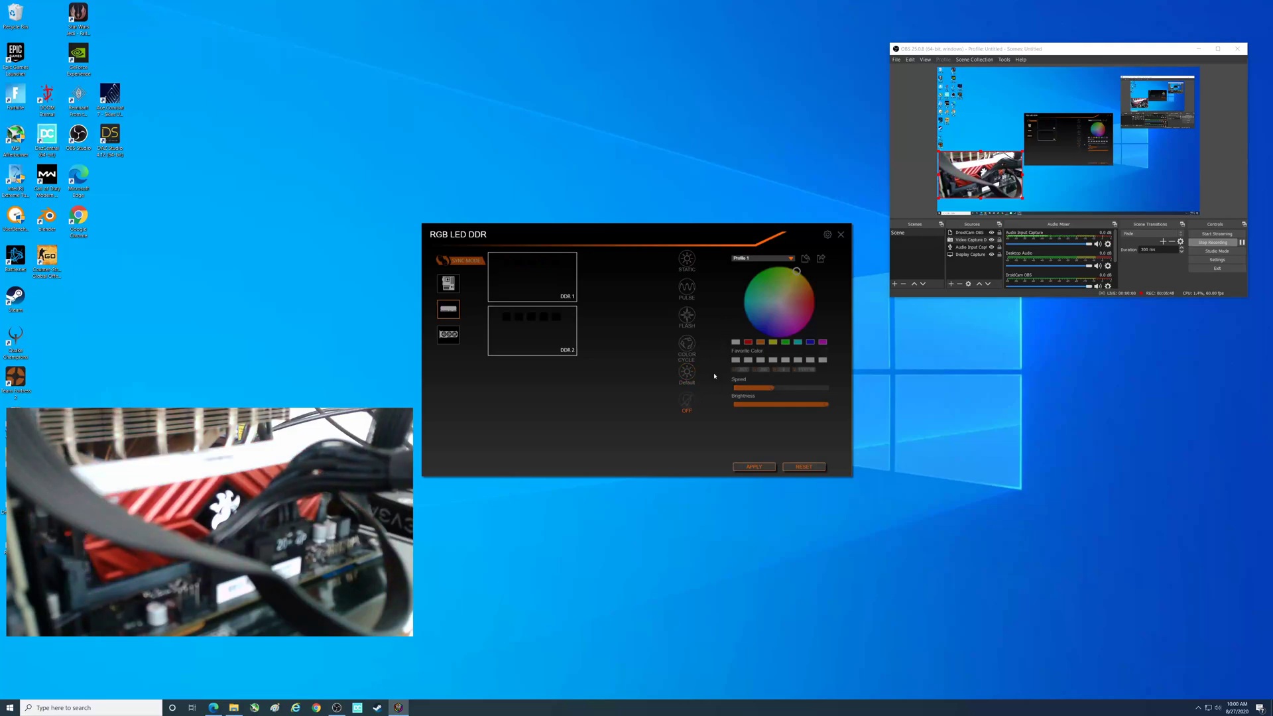
Set both DDR memory modules to the Static effect in blue and apply it.
left_click(687, 259)
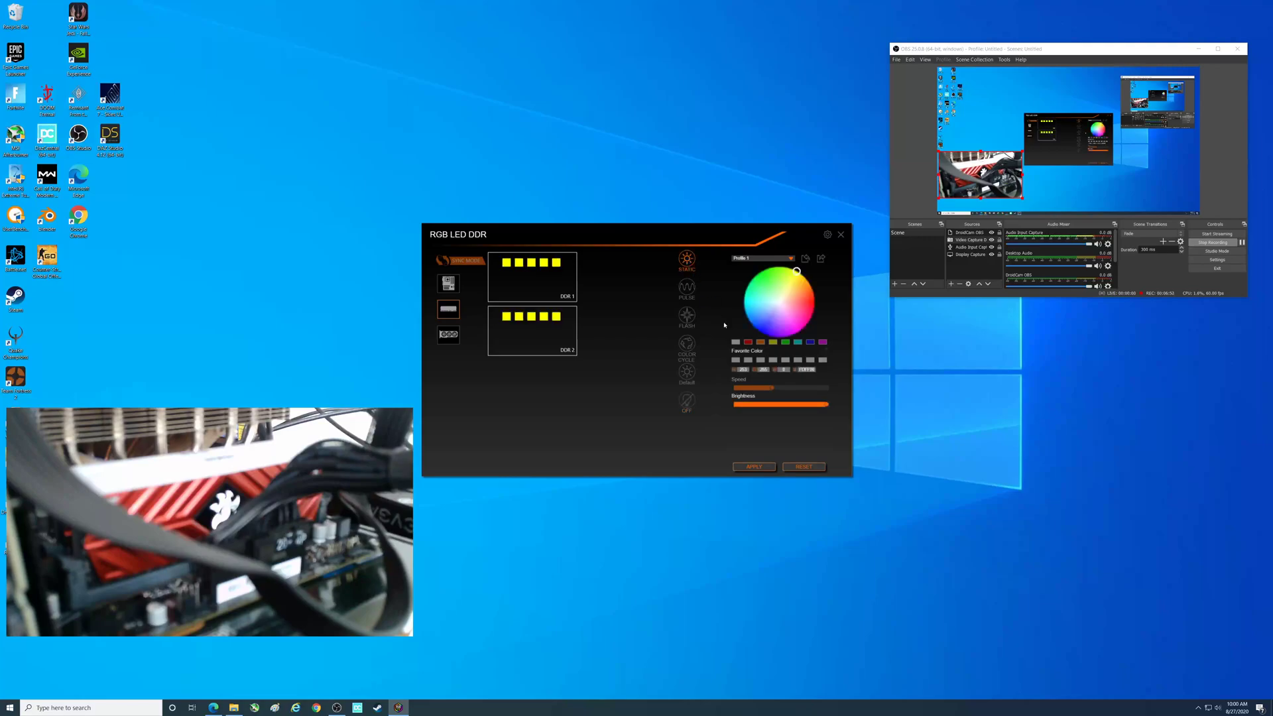
left_click(765, 326)
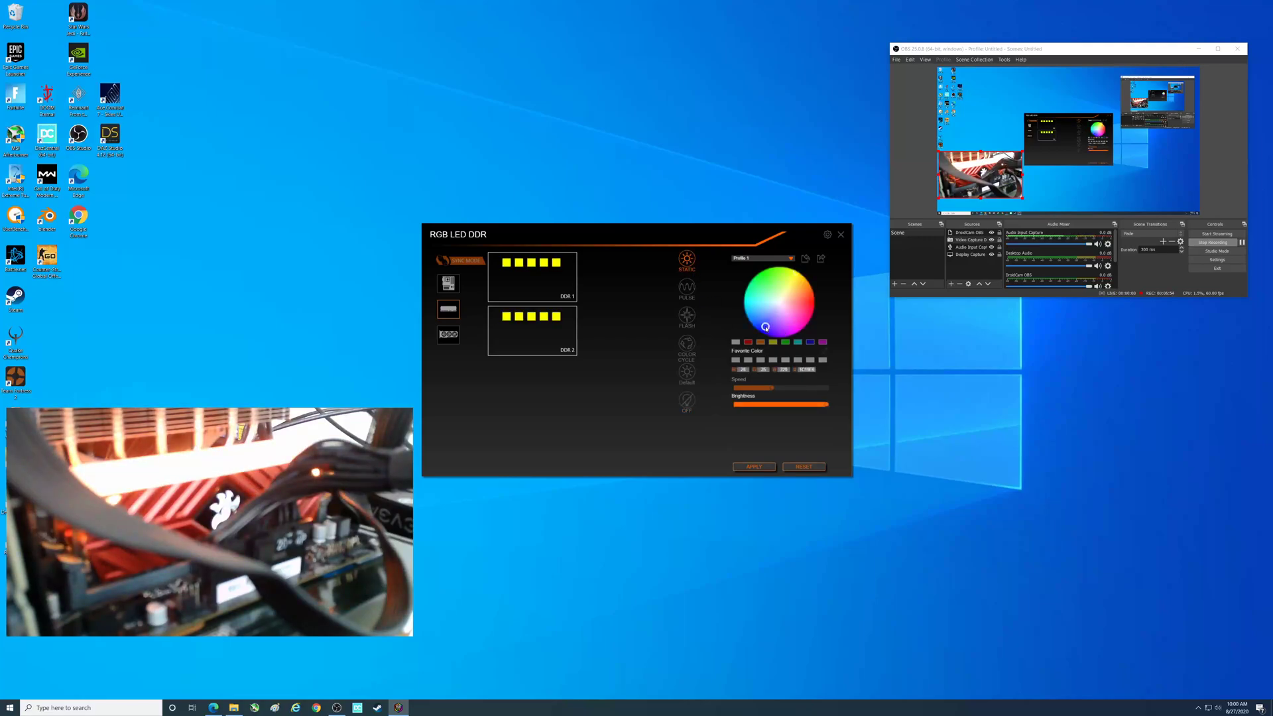
left_click(760, 468)
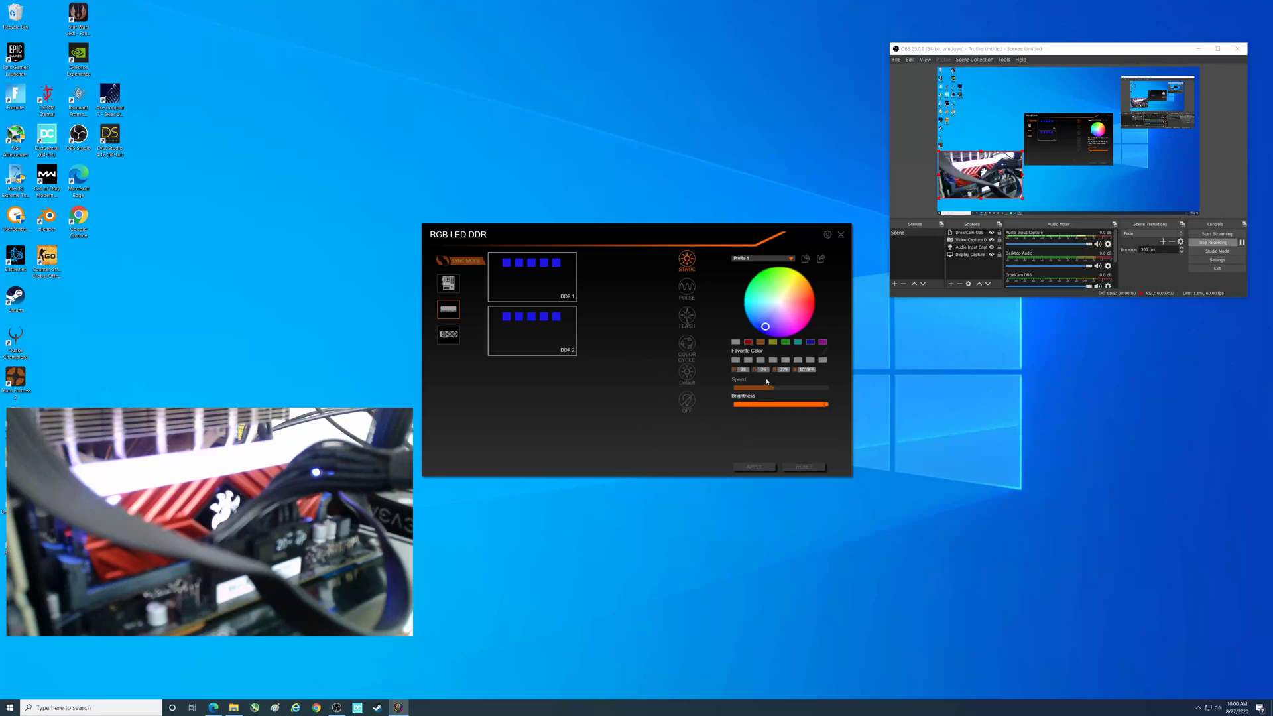
Color the middle LED of both DDR 2 and DDR 1 green and apply the change.
left_click(531, 321)
left_click(761, 284)
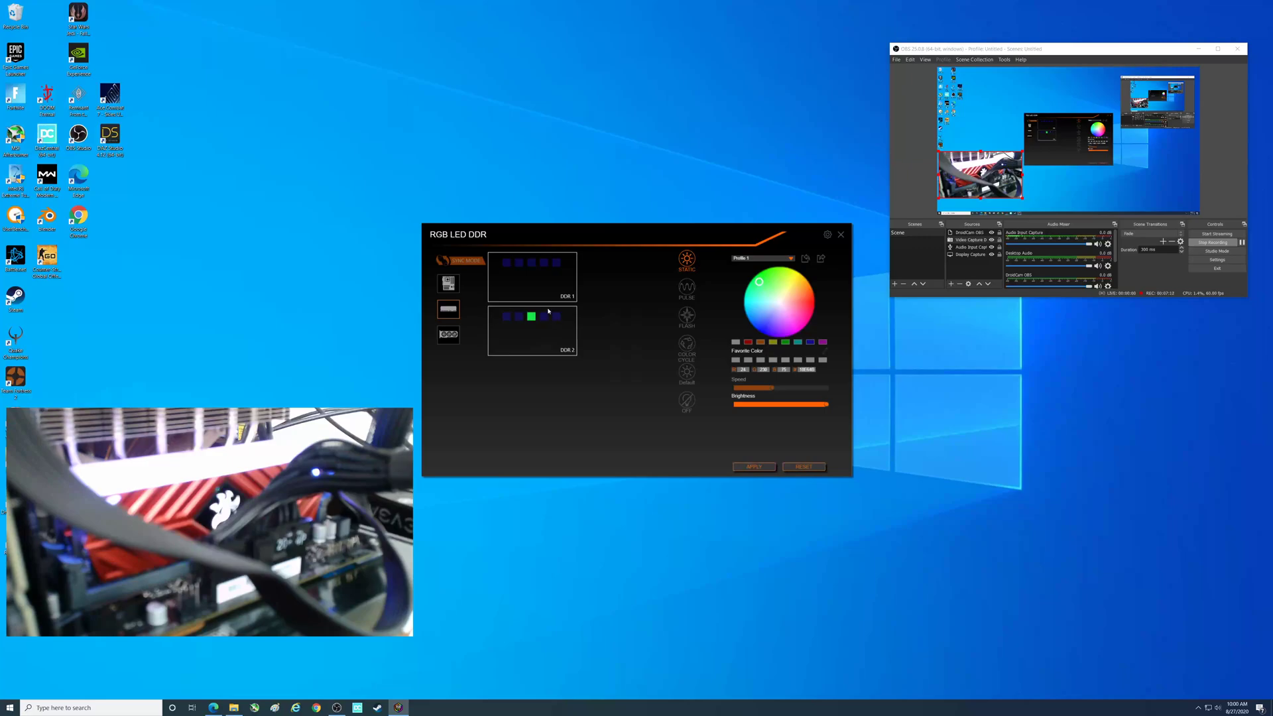
left_click(532, 264)
left_click(770, 279)
left_click(753, 467)
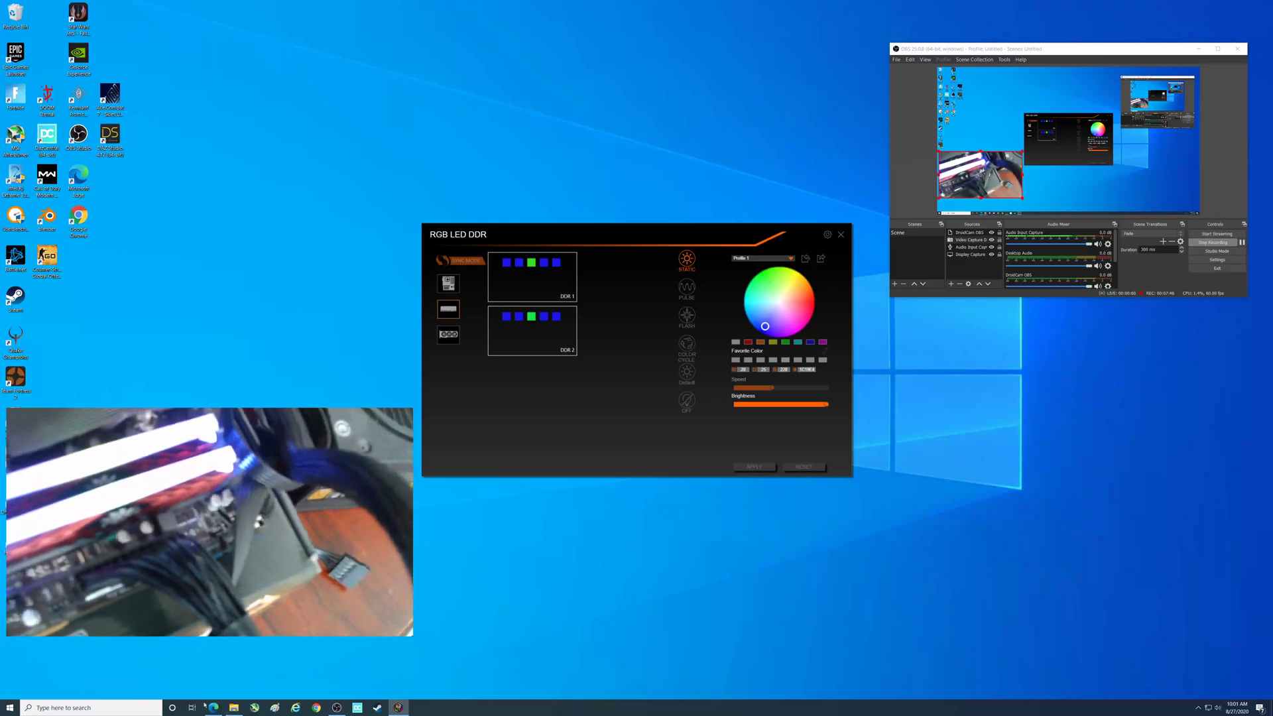
Color the fourth and fifth LEDs of DDR 1 green and apply the change.
left_click(543, 264)
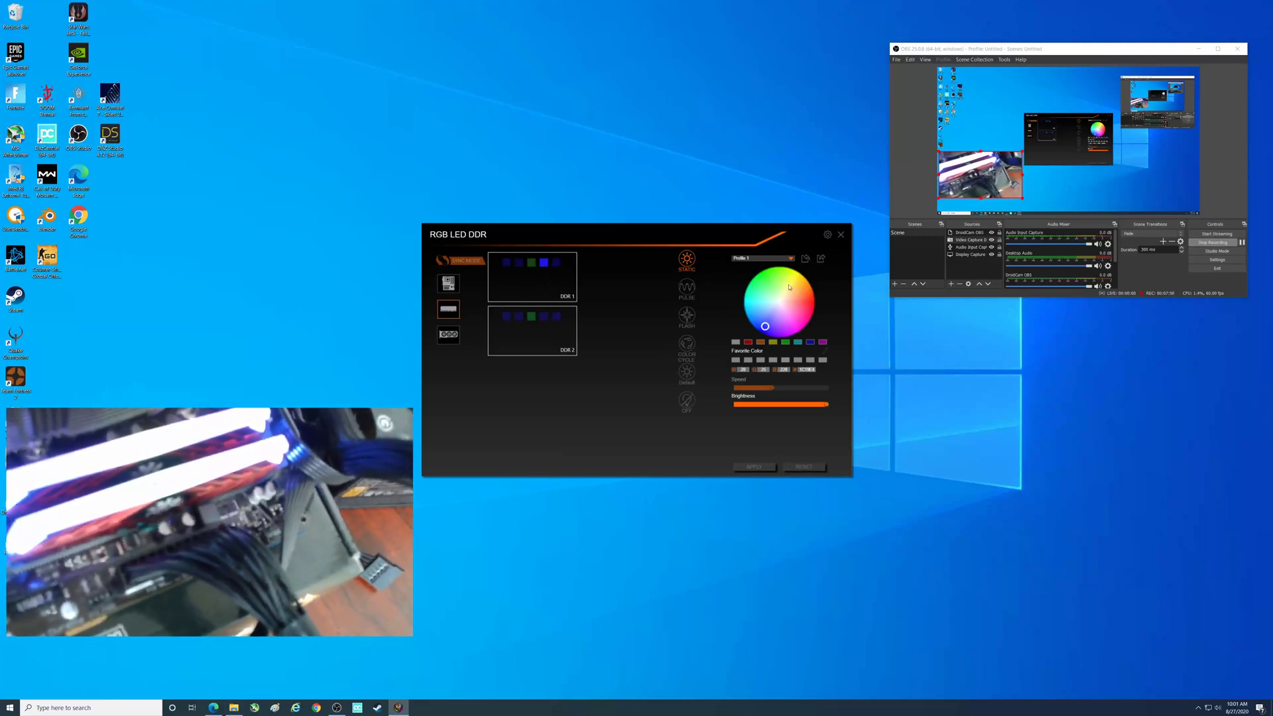
left_click(764, 275)
left_click(557, 264)
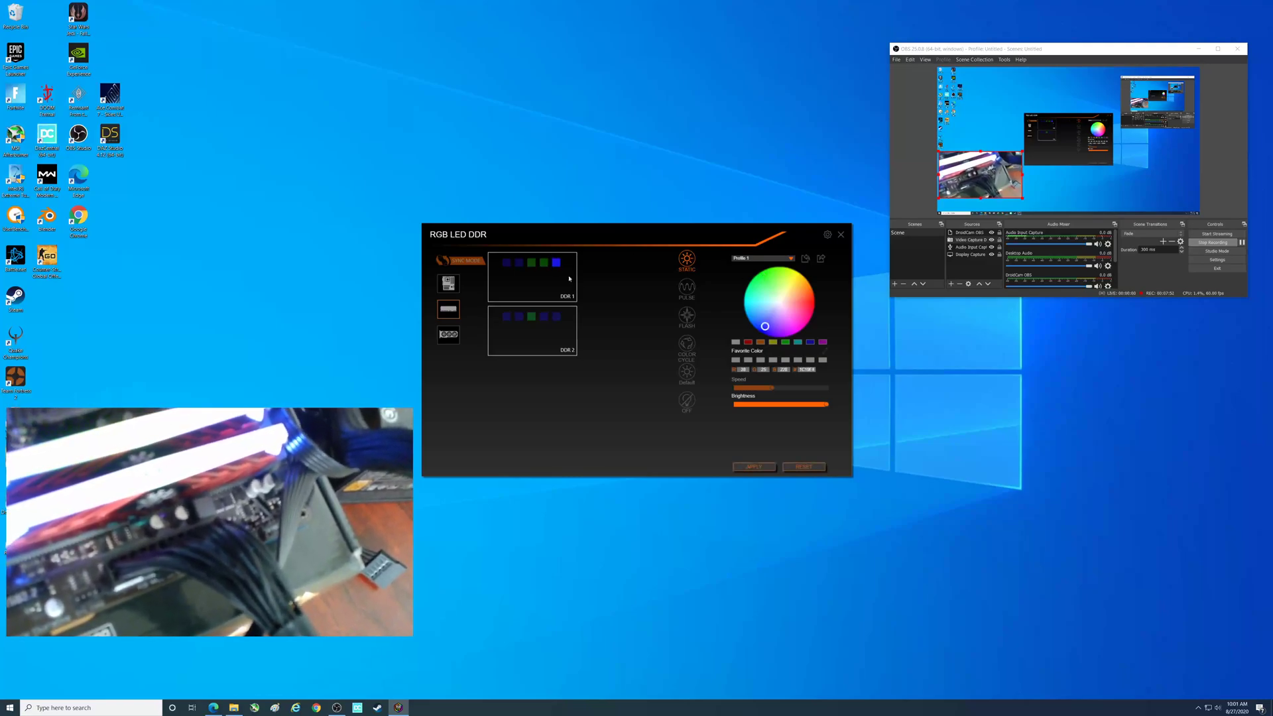
left_click(765, 278)
left_click(768, 464)
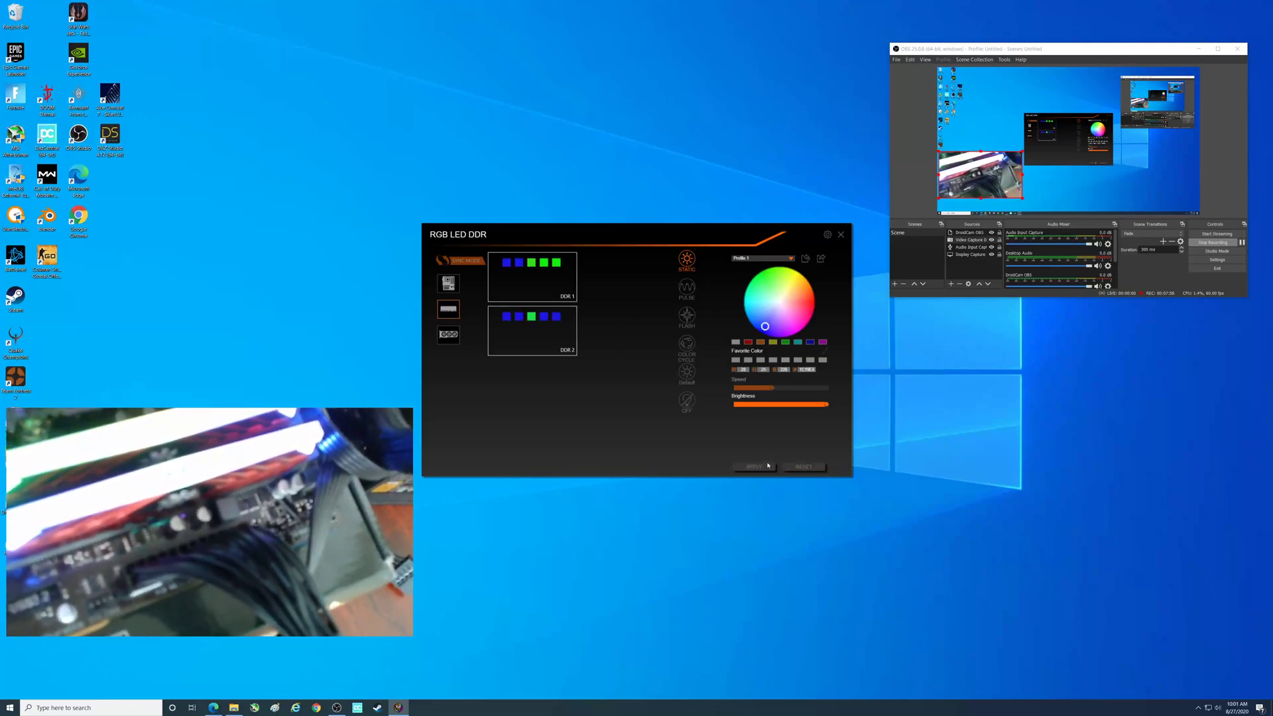